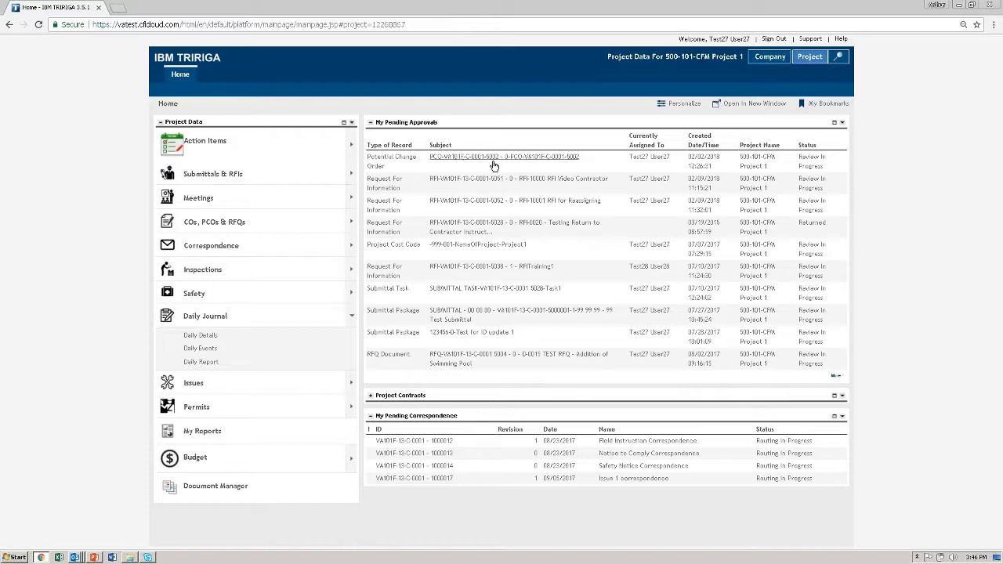
Open the project's list of Change Orders from the COs, PCOs & RFQs group
{"action": "left_click", "coordinate": [351, 316]}
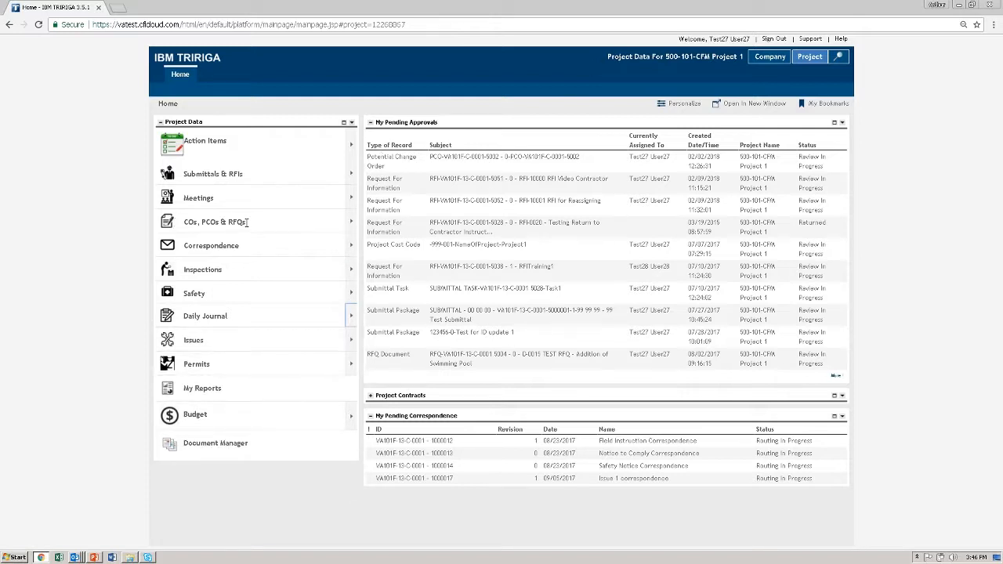
{"action": "left_click_drag", "start_coordinate": [246, 223], "coordinate": [184, 223]}
{"action": "left_click", "coordinate": [351, 222]}
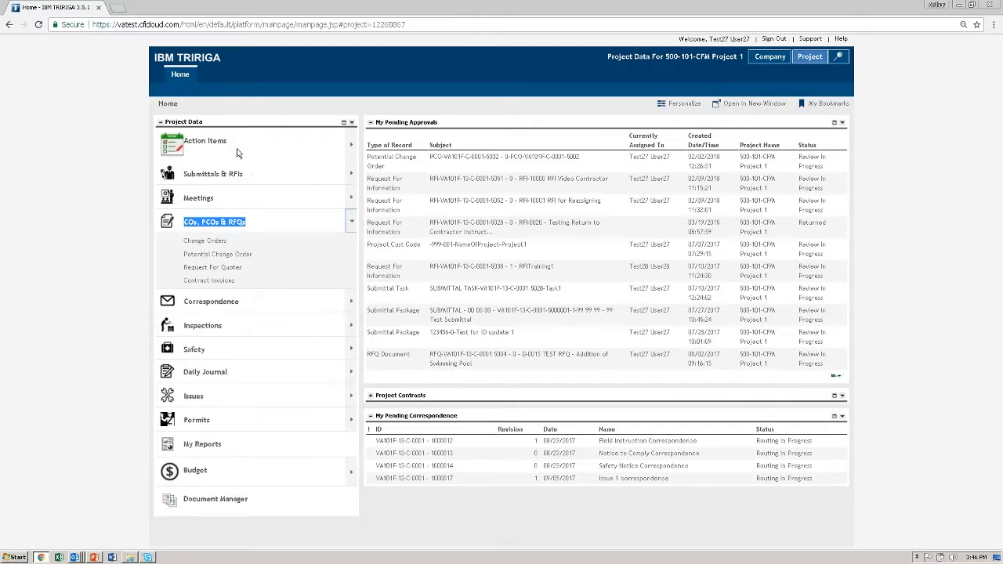
{"action": "left_click", "coordinate": [213, 245]}
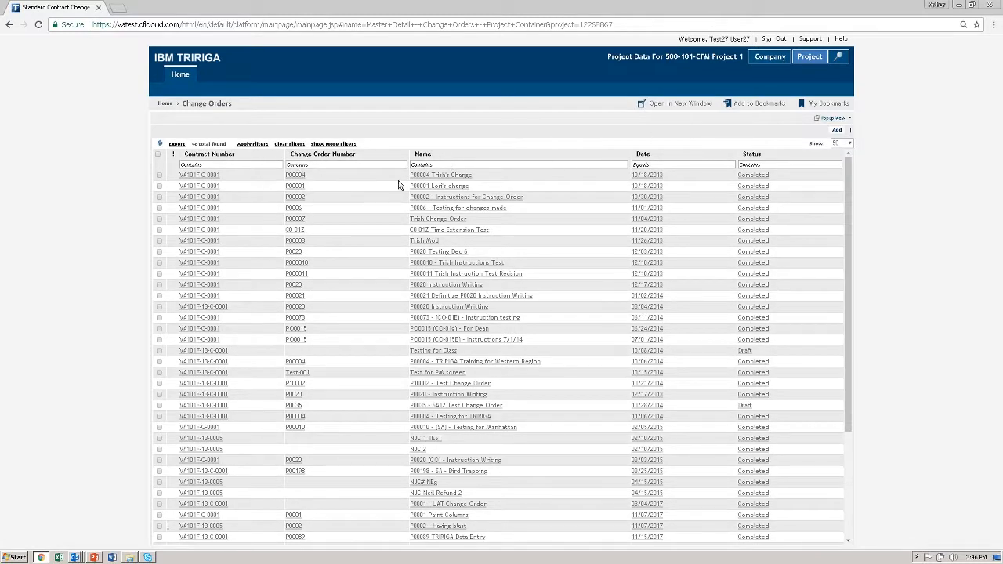
Start a new standard contract change order and maximize its form window
{"action": "left_click", "coordinate": [837, 129]}
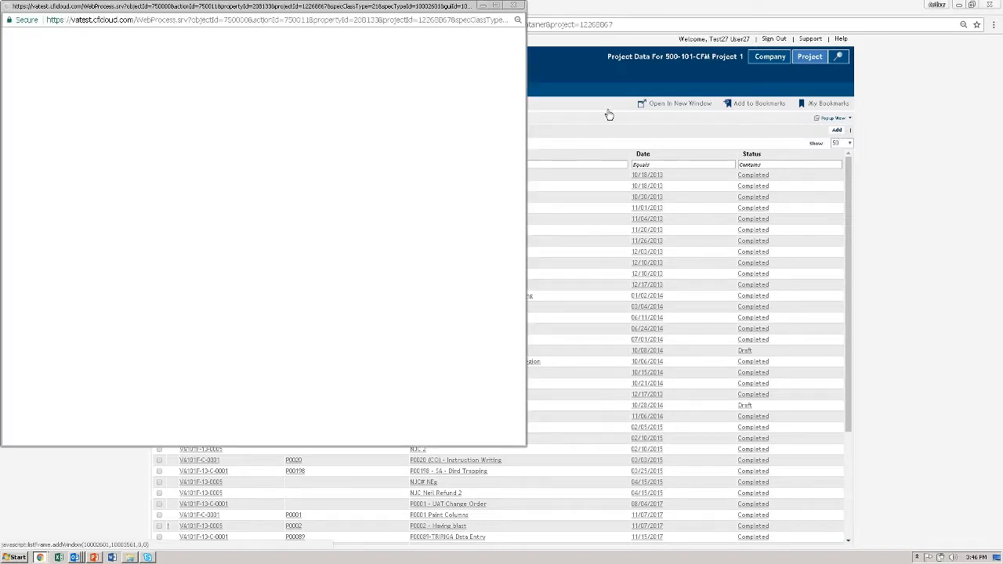
{"action": "left_click_drag", "start_coordinate": [321, 19], "coordinate": [491, 27]}
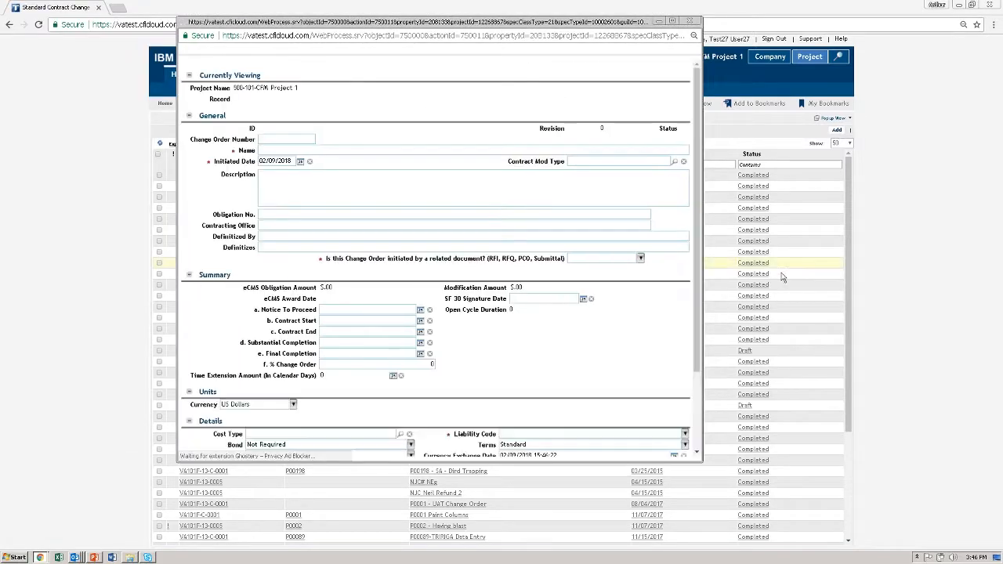
{"action": "left_click", "coordinate": [672, 21]}
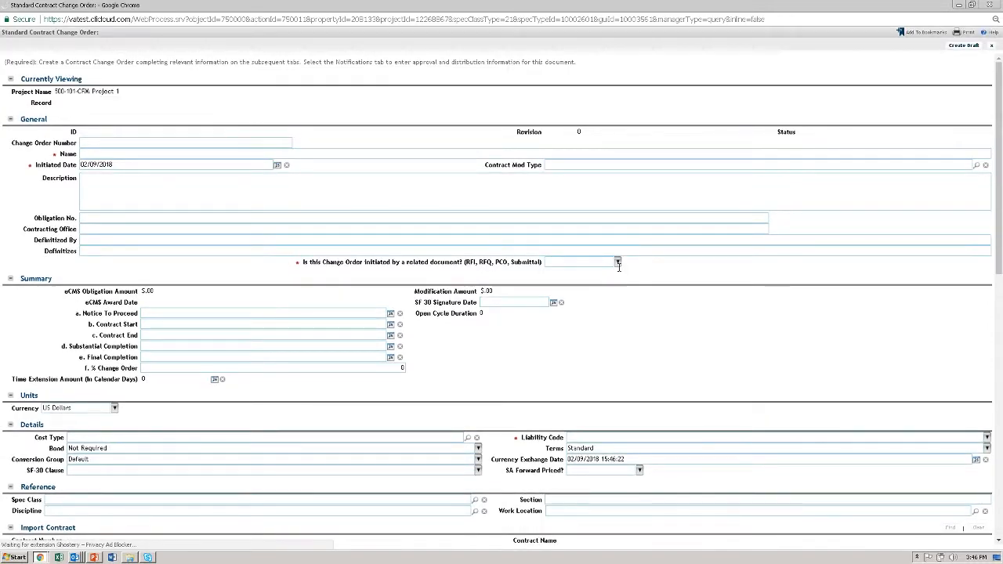
{"action": "scroll", "coordinate": [577, 266], "scroll_direction": "down", "scroll_amount": 1}
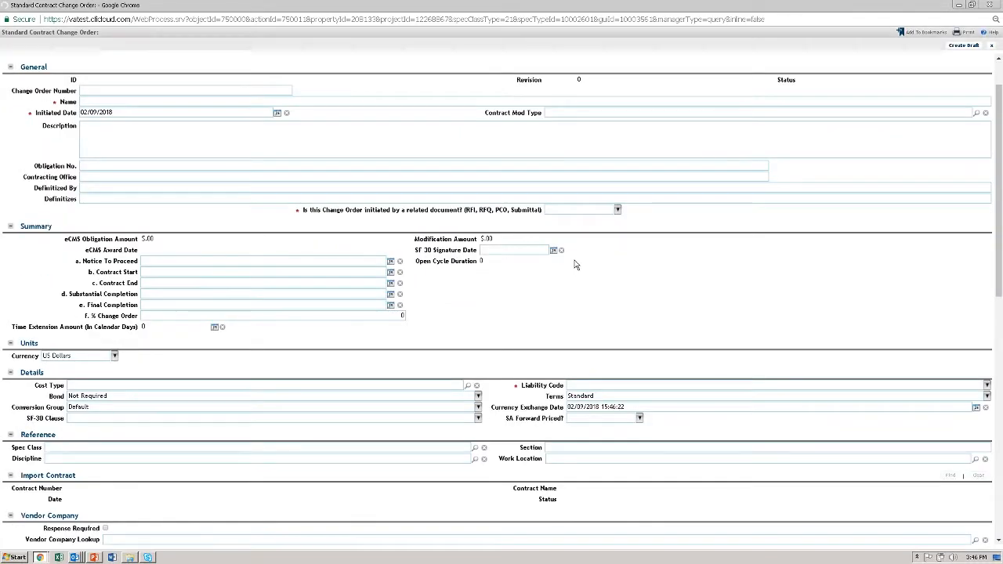
{"action": "scroll", "coordinate": [573, 260], "scroll_direction": "up", "scroll_amount": 1}
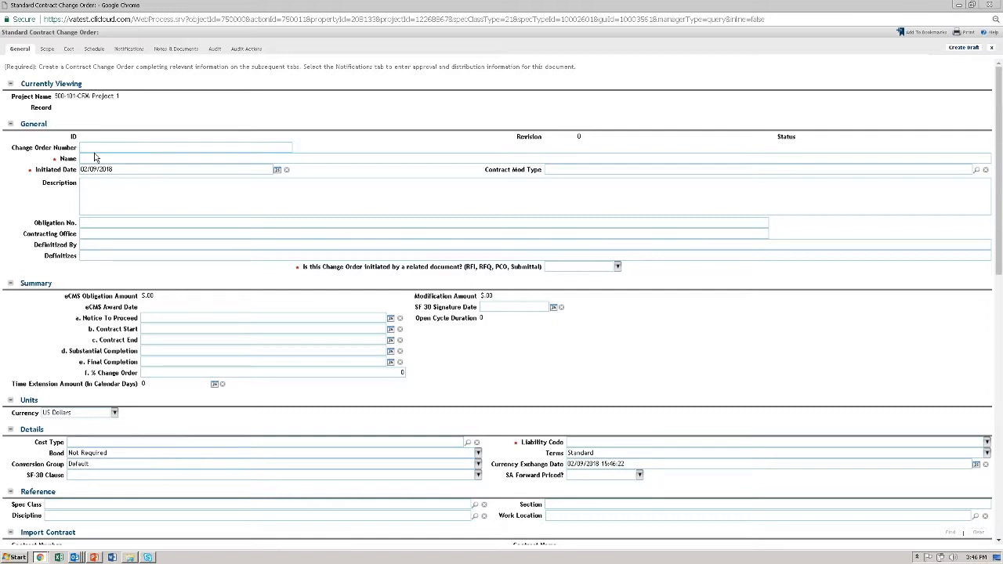
Enter P0020 as the change order number and "P0020 - Change Order for Video" as the name
{"action": "type", "text": "F0020"}
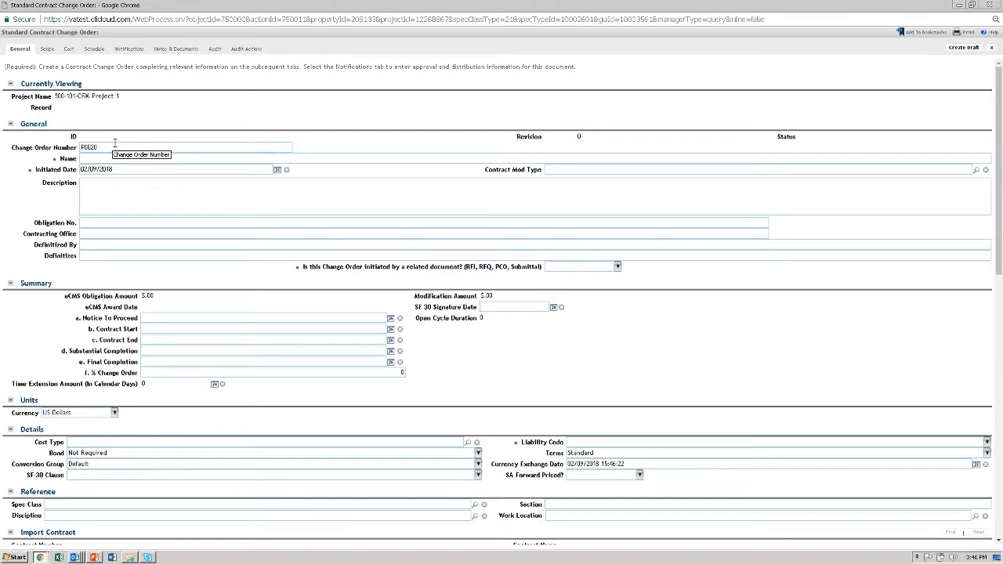
{"action": "key", "text": "Tab"}
{"action": "type", "text": "F0020"}
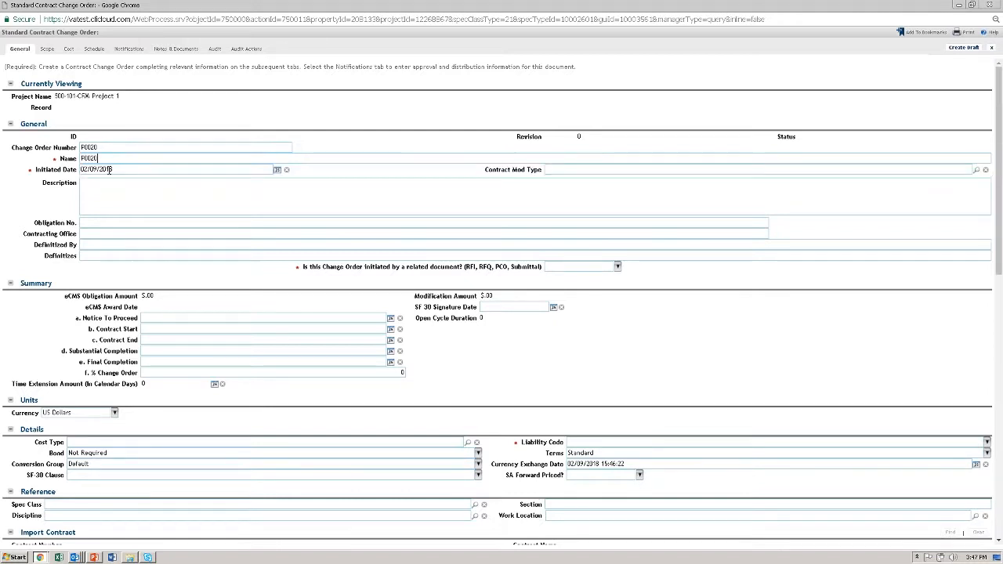
{"action": "type", "text": " - Change Order #"}
{"action": "type", "text": "or Video"}
{"action": "left_click", "coordinate": [110, 169]}
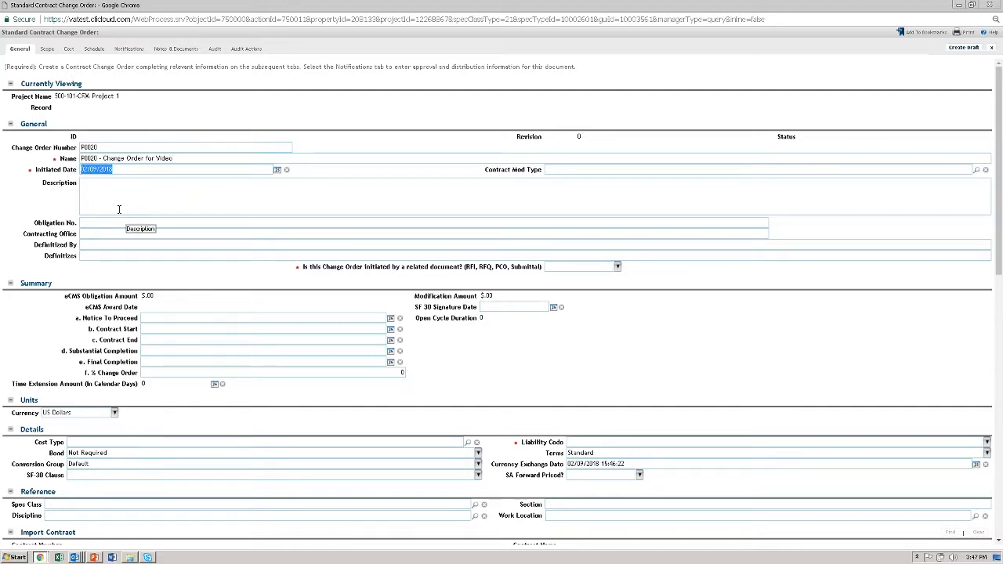
{"action": "left_click", "coordinate": [196, 200]}
Answer No to whether the change order was initiated by a related document
{"action": "mouse_move", "coordinate": [287, 266]}
{"action": "left_mouse_down"}
{"action": "mouse_move", "coordinate": [360, 275]}
{"action": "mouse_move", "coordinate": [322, 276]}
{"action": "mouse_move", "coordinate": [326, 270]}
{"action": "left_mouse_up"}
{"action": "left_click", "coordinate": [379, 280]}
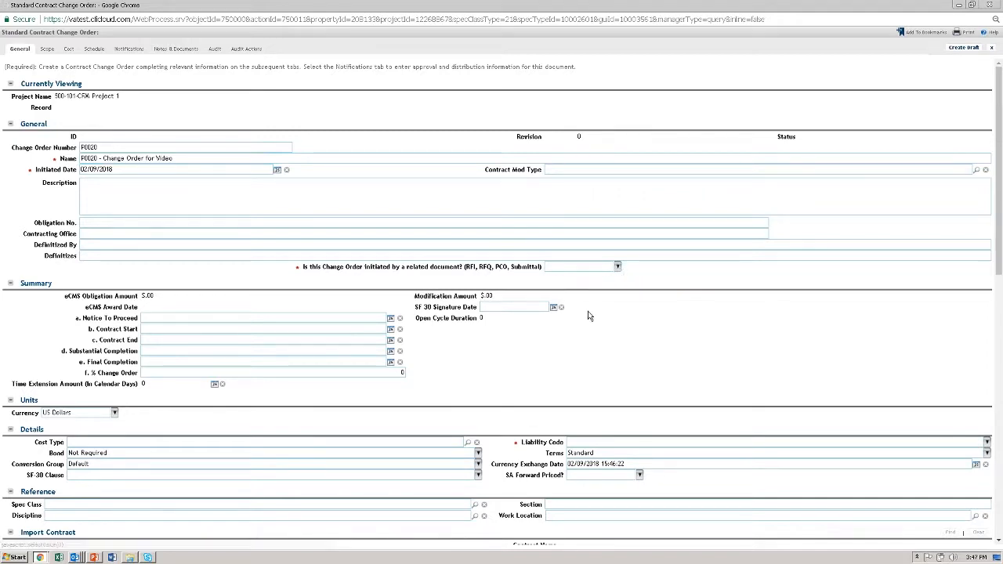
{"action": "left_click", "coordinate": [617, 266]}
{"action": "left_click", "coordinate": [552, 298]}
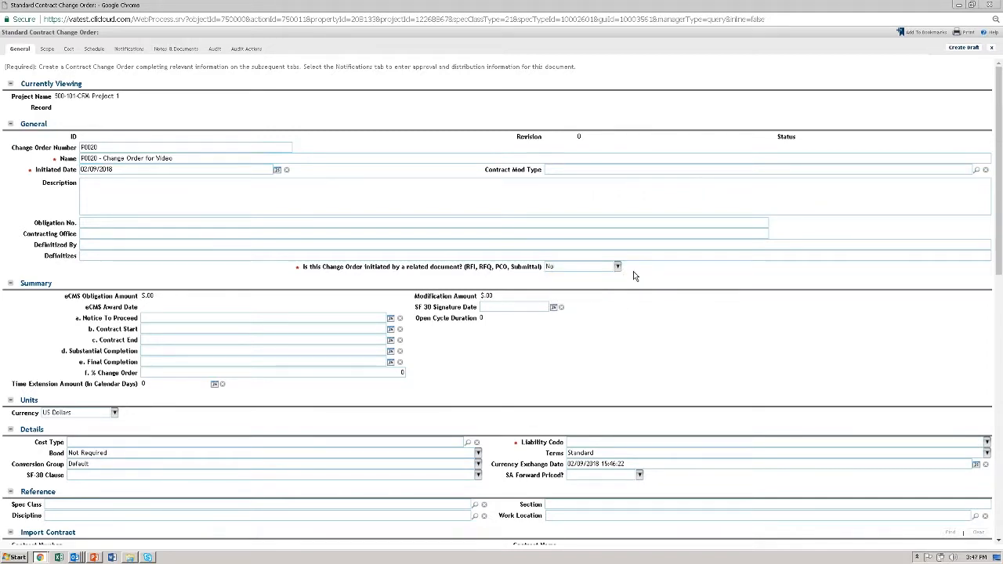
{"action": "scroll", "coordinate": [634, 272], "scroll_direction": "down", "scroll_amount": 1}
{"action": "scroll", "coordinate": [633, 271], "scroll_direction": "up", "scroll_amount": 1}
Set the liability code to A and create the change order draft
{"action": "left_click", "coordinate": [986, 442]}
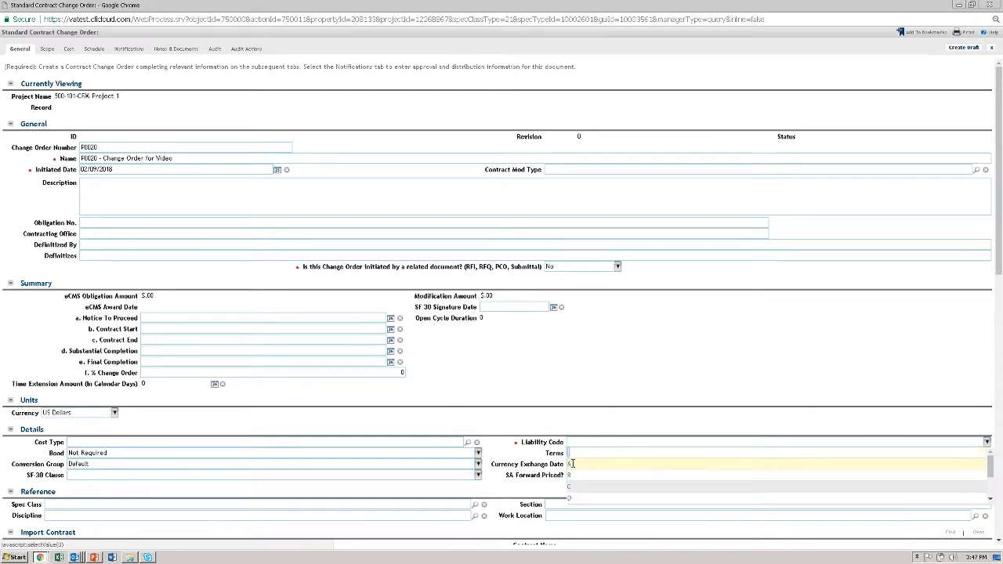
{"action": "left_click", "coordinate": [871, 463]}
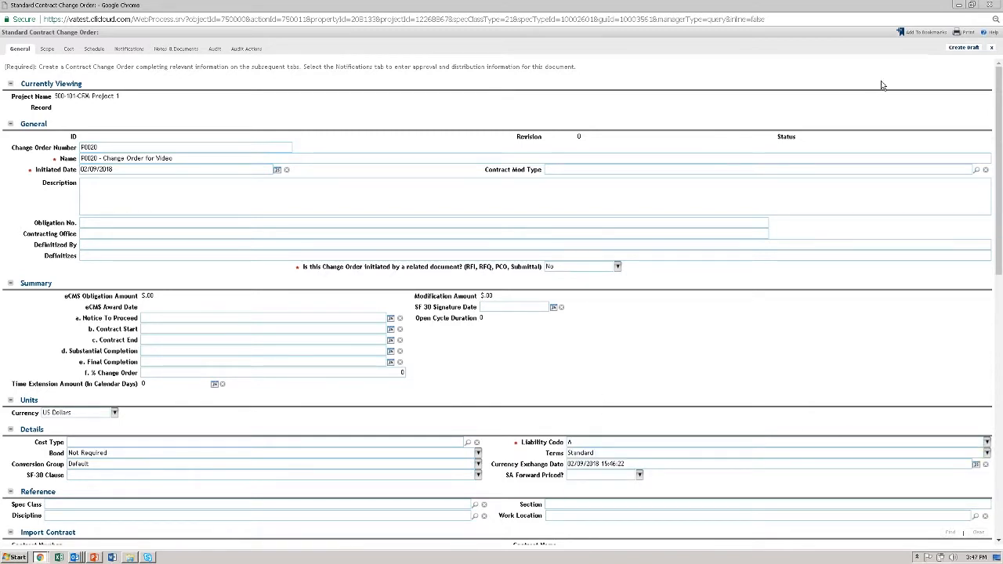
{"action": "left_click", "coordinate": [963, 47]}
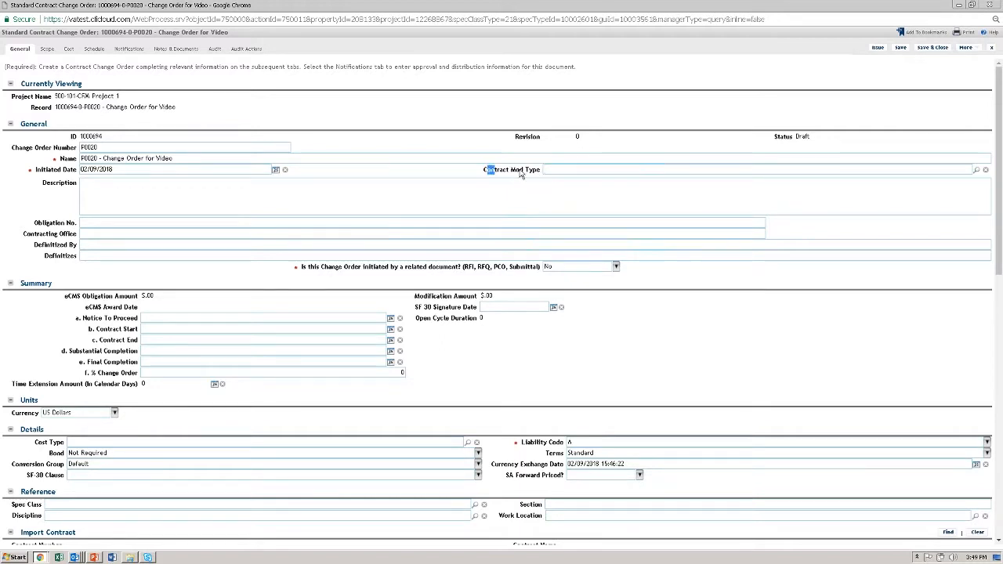
Set the contract mod type to 4 and enter the description "Notes or Scope of mod"
{"action": "left_click", "coordinate": [977, 171]}
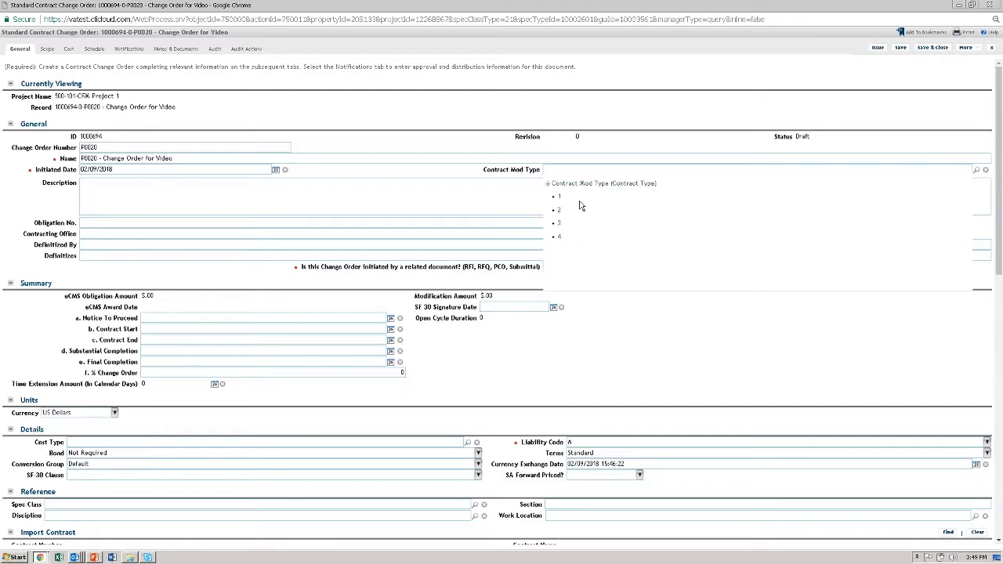
{"action": "left_click", "coordinate": [561, 238]}
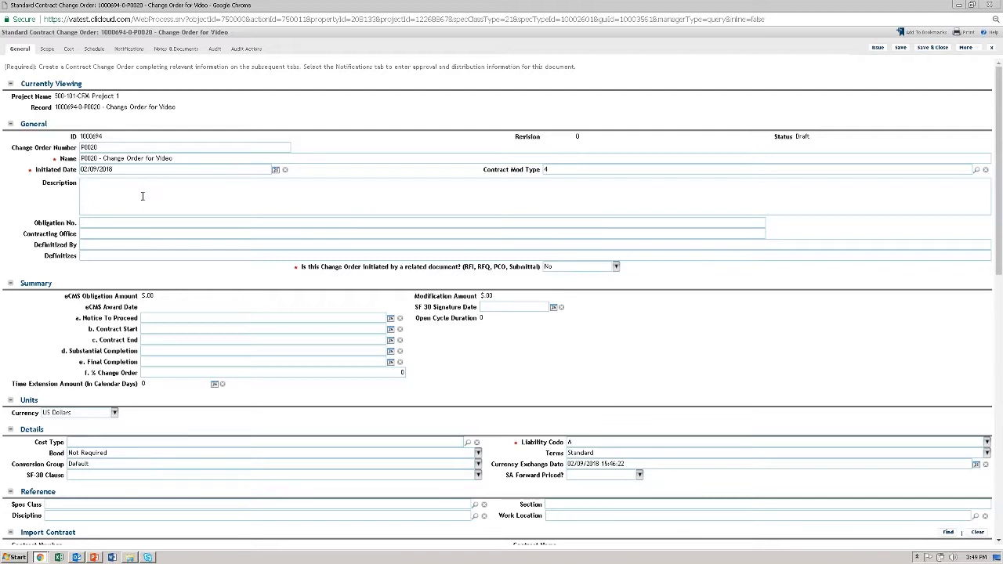
{"action": "type", "text": "Notes or Scope of mod"}
{"action": "left_click_drag", "start_coordinate": [182, 186], "coordinate": [82, 185]}
Fill in 100 as the obligation number, "Contracting Officer" as the contracting office, and P0010 for Definitizes
{"action": "left_click", "coordinate": [129, 228]}
{"action": "type", "text": "100"}
{"action": "left_click", "coordinate": [112, 234]}
{"action": "type", "text": "Contracting"}
{"action": "type", "text": " Officer"}
{"action": "type", "text": "r"}
{"action": "type", "text": "P0010"}
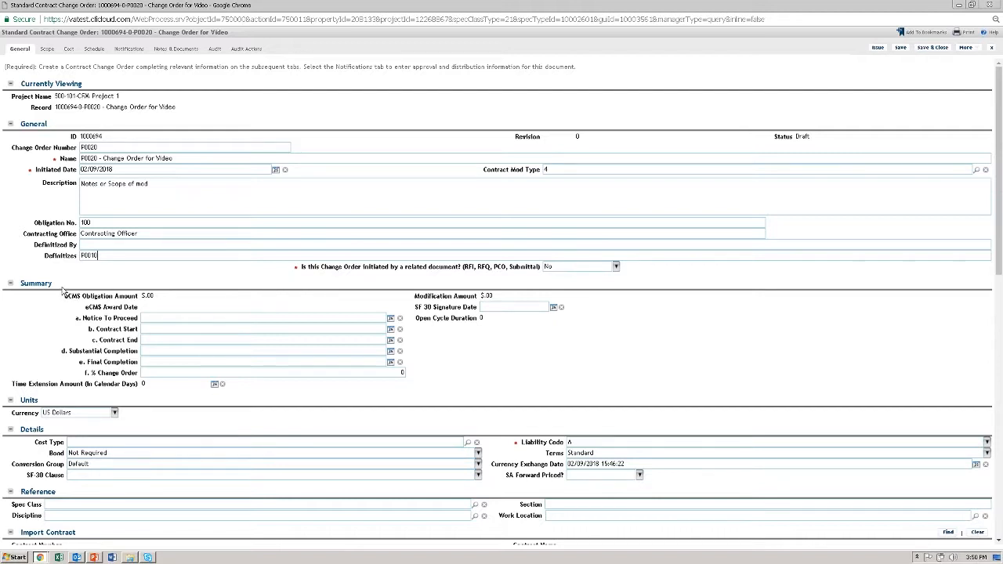
Set the SF 30 signature date to 02/10/2018 in the Summary section
{"action": "left_click_drag", "start_coordinate": [64, 288], "coordinate": [17, 285]}
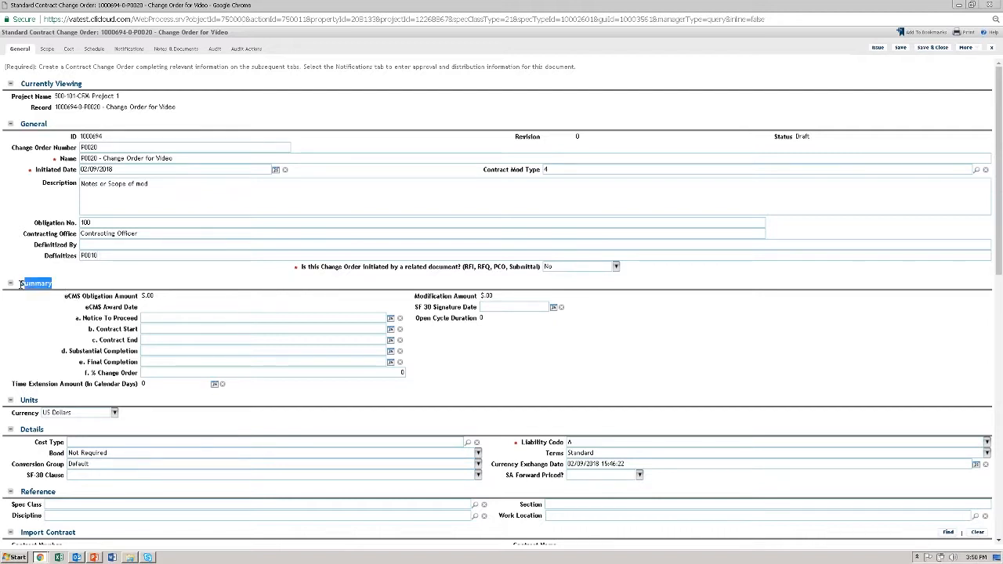
{"action": "left_click", "coordinate": [536, 364]}
{"action": "left_click", "coordinate": [552, 307]}
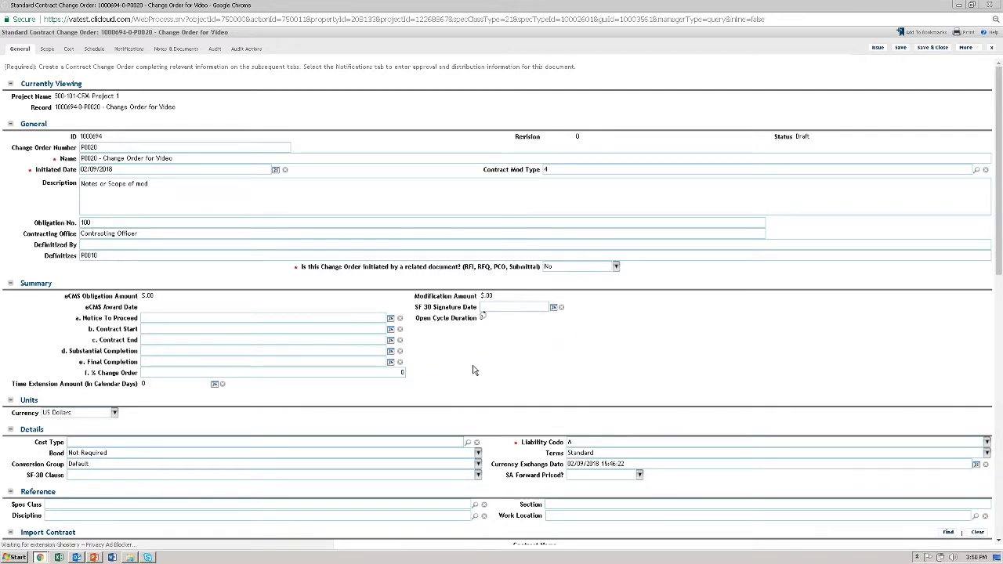
{"action": "left_click", "coordinate": [550, 373]}
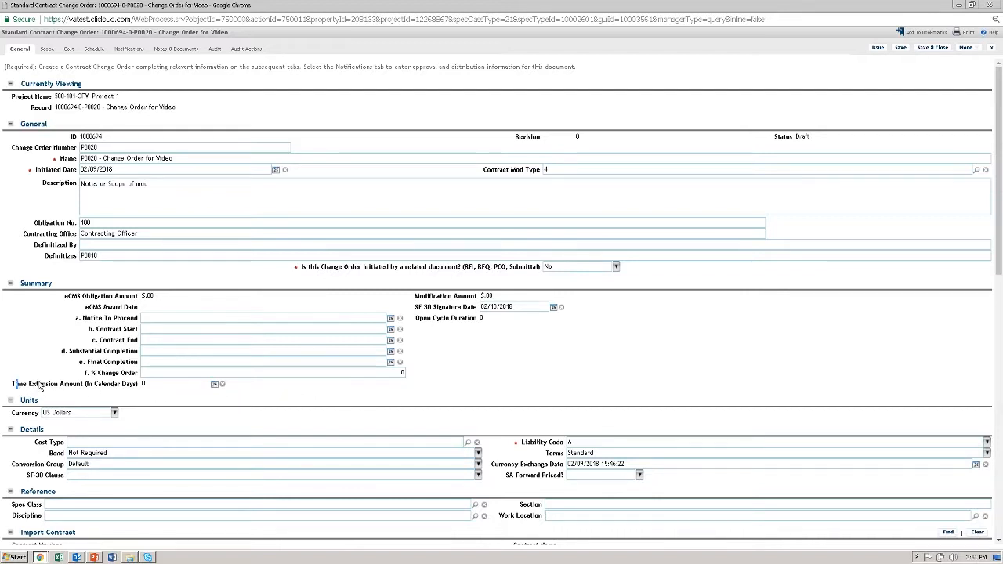
Set the time extension amount to 5 calendar days
{"action": "left_click_drag", "start_coordinate": [39, 382], "coordinate": [135, 387]}
{"action": "left_click", "coordinate": [273, 392]}
{"action": "left_click", "coordinate": [215, 385]}
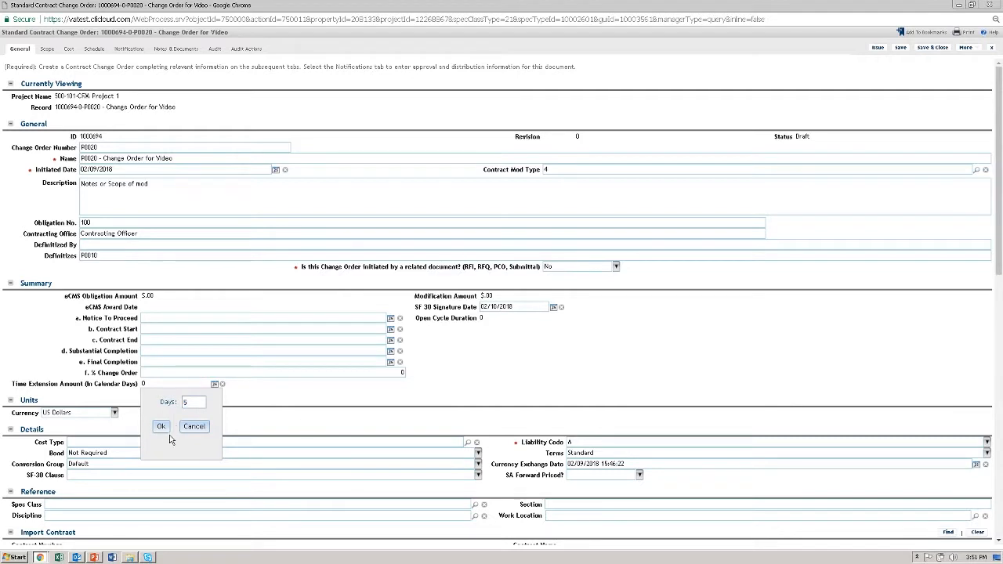
{"action": "left_click", "coordinate": [161, 426]}
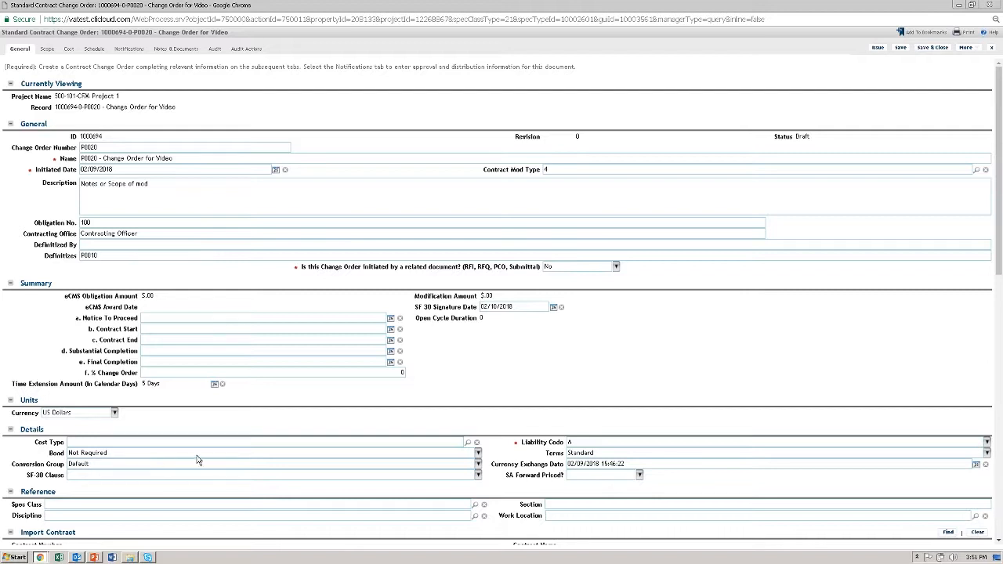
Choose 852.236-80 as the SF-30 clause in the Details section
{"action": "scroll", "coordinate": [269, 423], "scroll_direction": "down", "scroll_amount": 3}
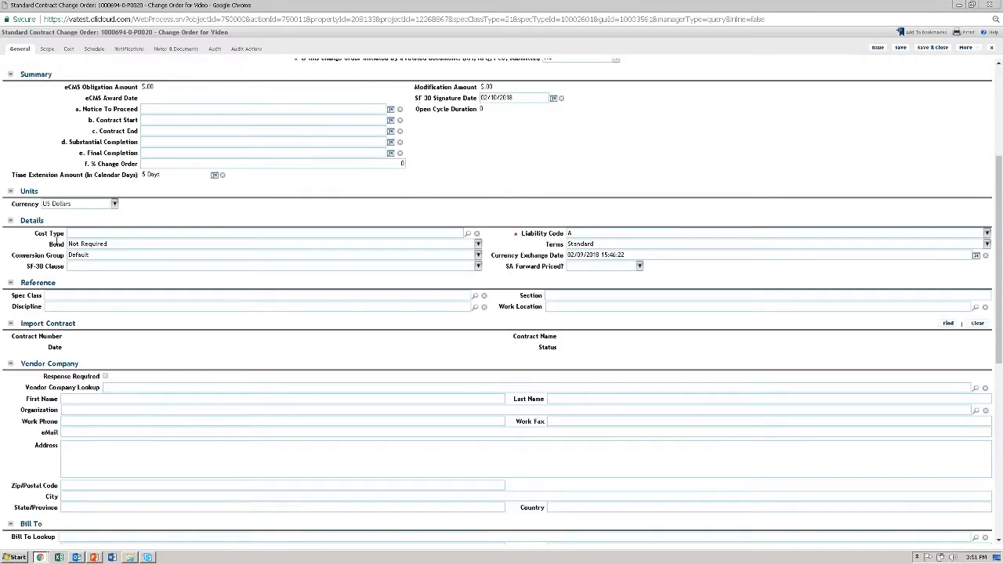
{"action": "left_click_drag", "start_coordinate": [25, 220], "coordinate": [135, 224]}
{"action": "left_click", "coordinate": [162, 227]}
{"action": "left_click", "coordinate": [122, 267]}
{"action": "left_click", "coordinate": [478, 266]}
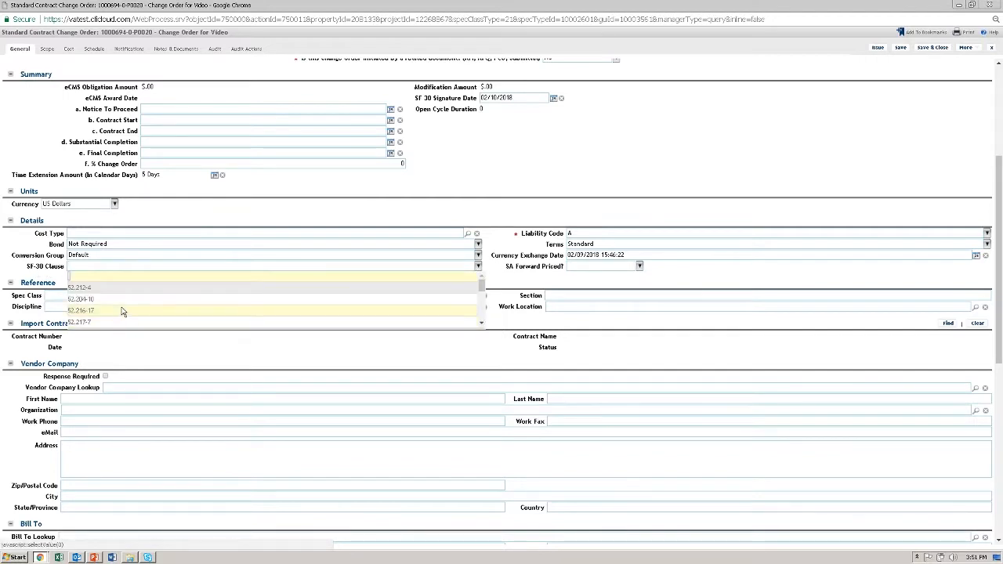
{"action": "scroll", "coordinate": [181, 305], "scroll_direction": "down", "scroll_amount": 5}
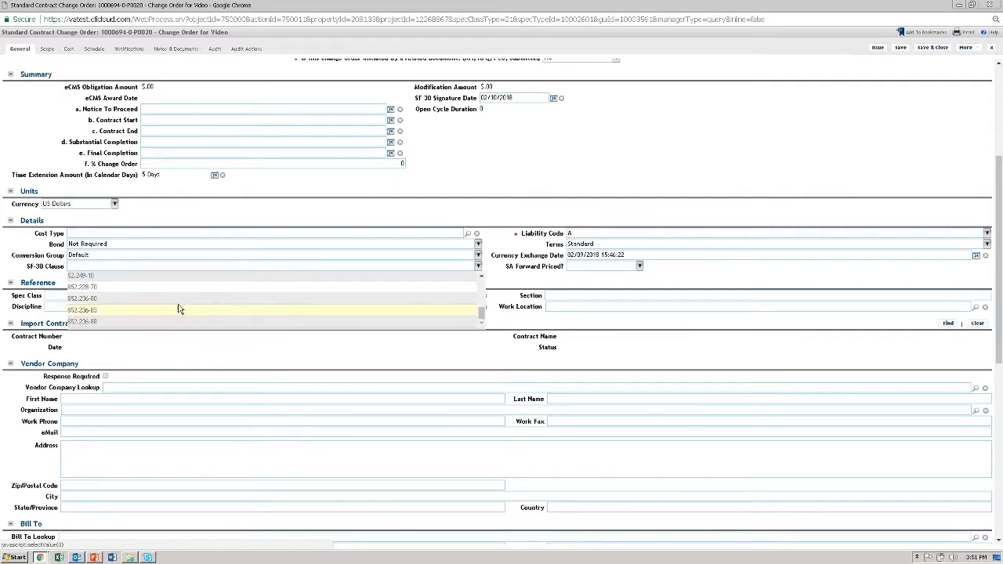
{"action": "left_click", "coordinate": [114, 247]}
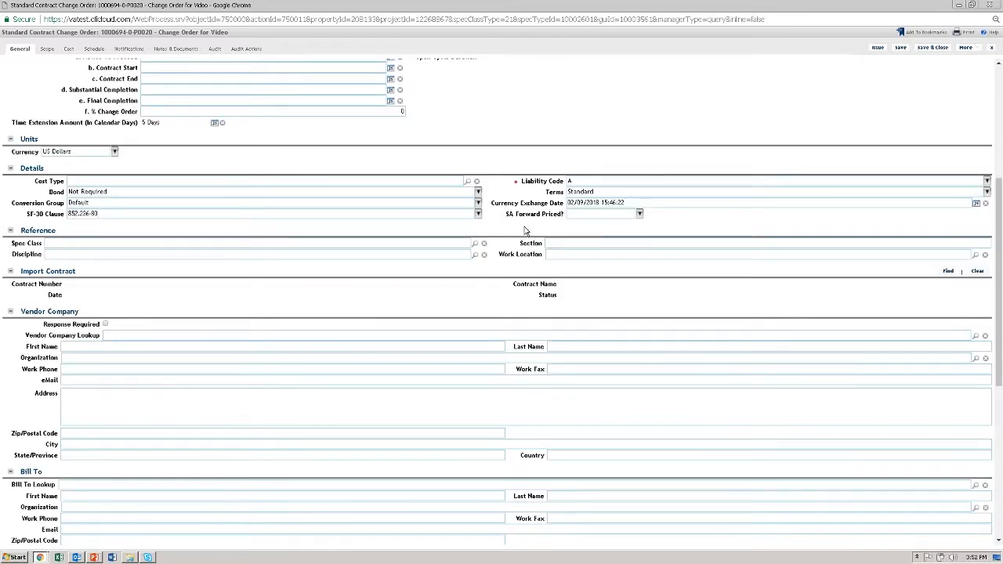
Set SA Forward Priced to No and save the change order
{"action": "left_click", "coordinate": [639, 213]}
{"action": "left_click", "coordinate": [582, 248]}
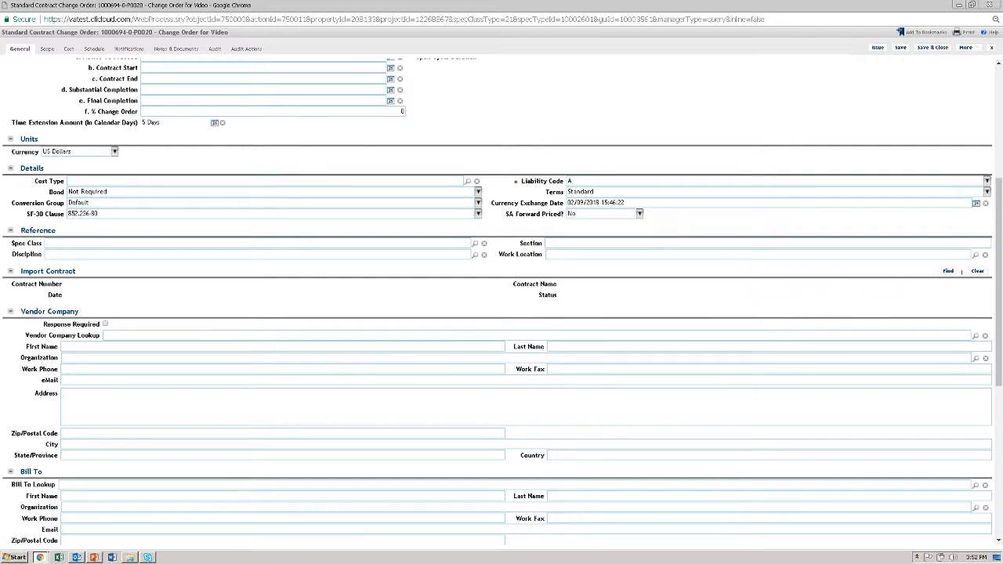
{"action": "left_click", "coordinate": [899, 48]}
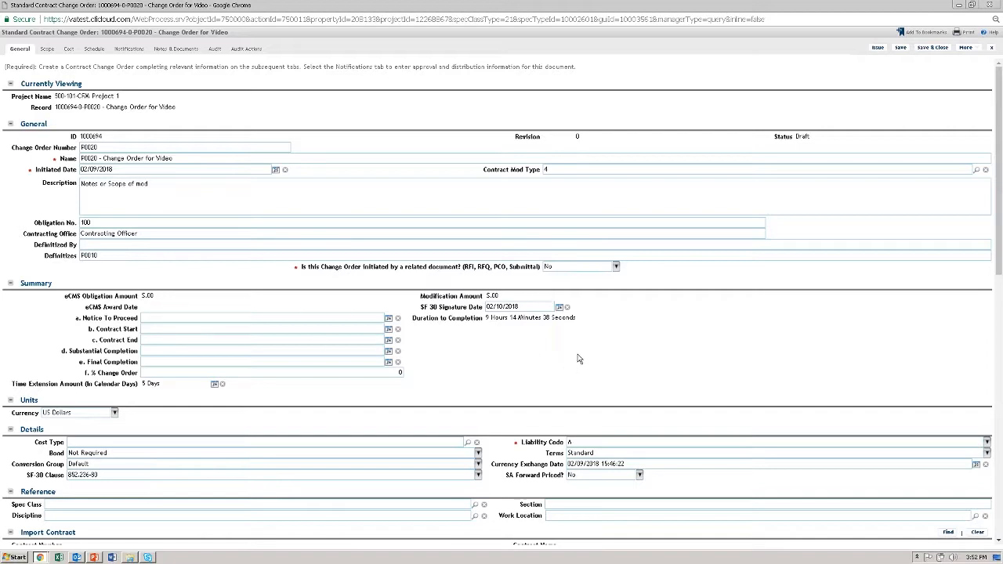
Import the completed contract "CFM Contract # 1" into the change order
{"action": "scroll", "coordinate": [505, 330], "scroll_direction": "down", "scroll_amount": 3}
{"action": "scroll", "coordinate": [463, 345], "scroll_direction": "down", "scroll_amount": 2}
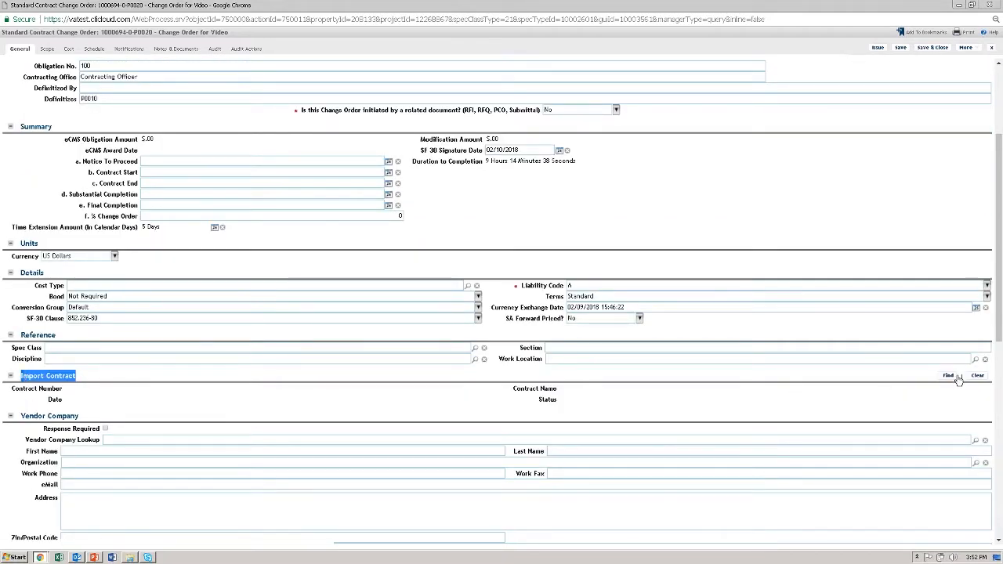
{"action": "left_click", "coordinate": [947, 376]}
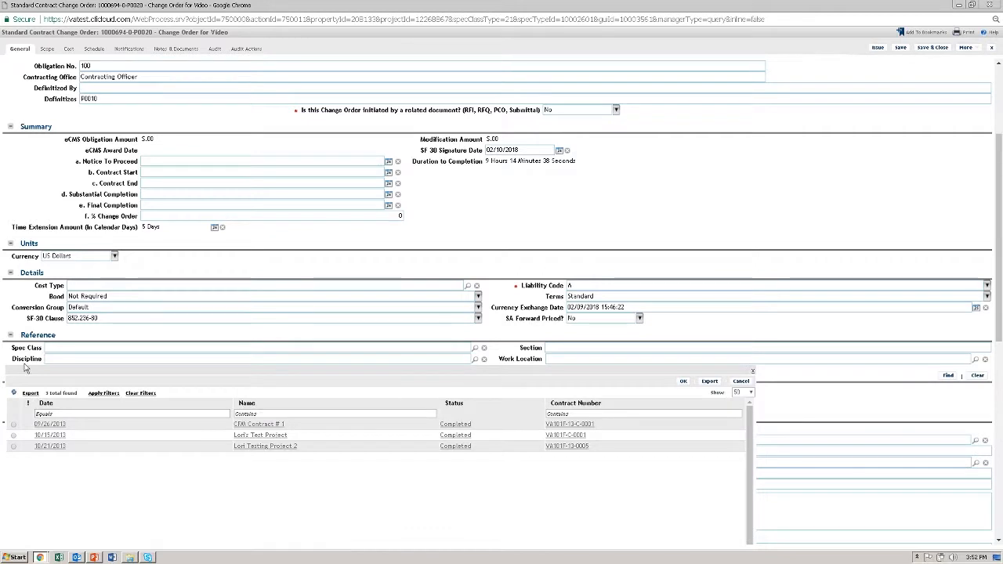
{"action": "left_click", "coordinate": [14, 425]}
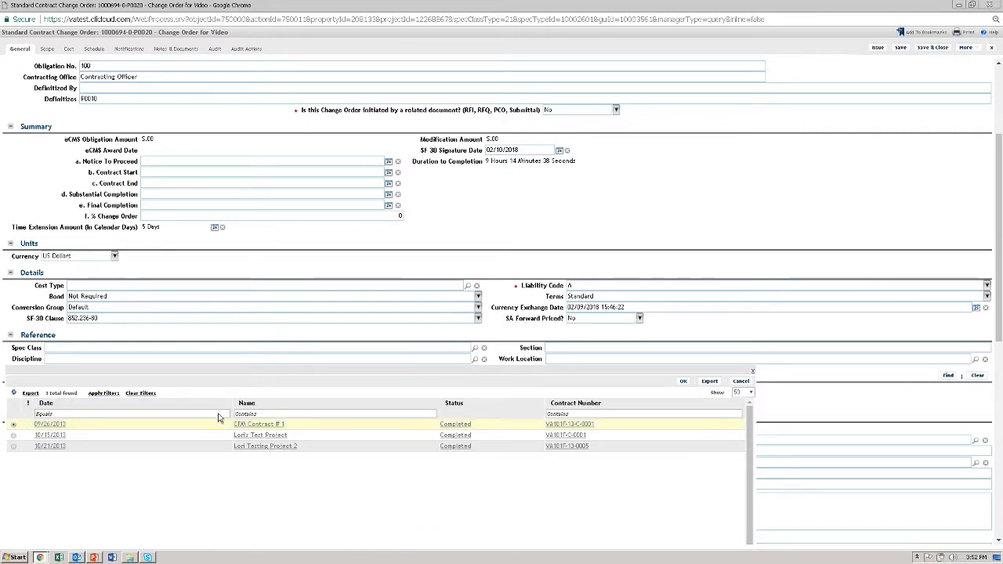
{"action": "left_click", "coordinate": [684, 382]}
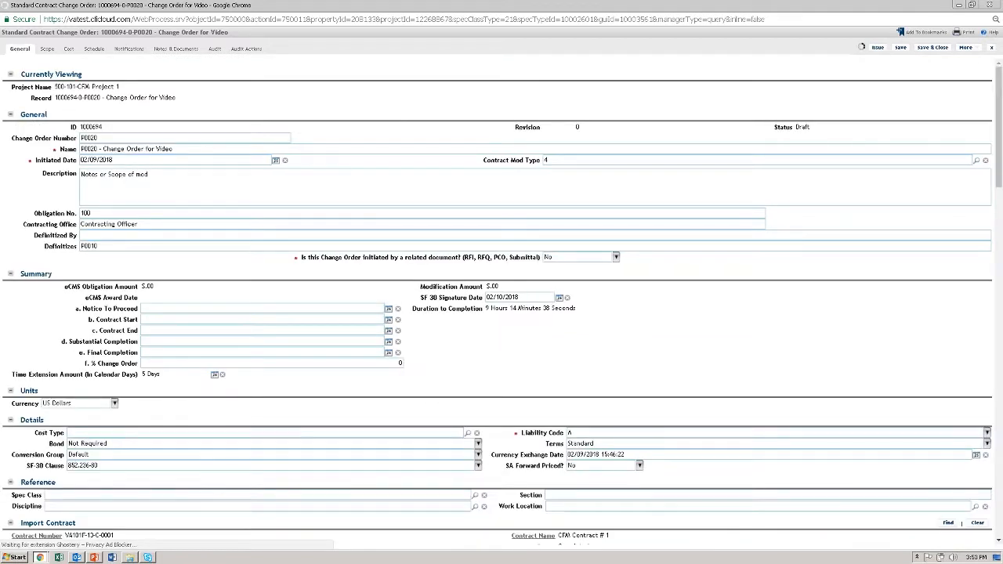
{"action": "scroll", "coordinate": [219, 423], "scroll_direction": "down", "scroll_amount": 2}
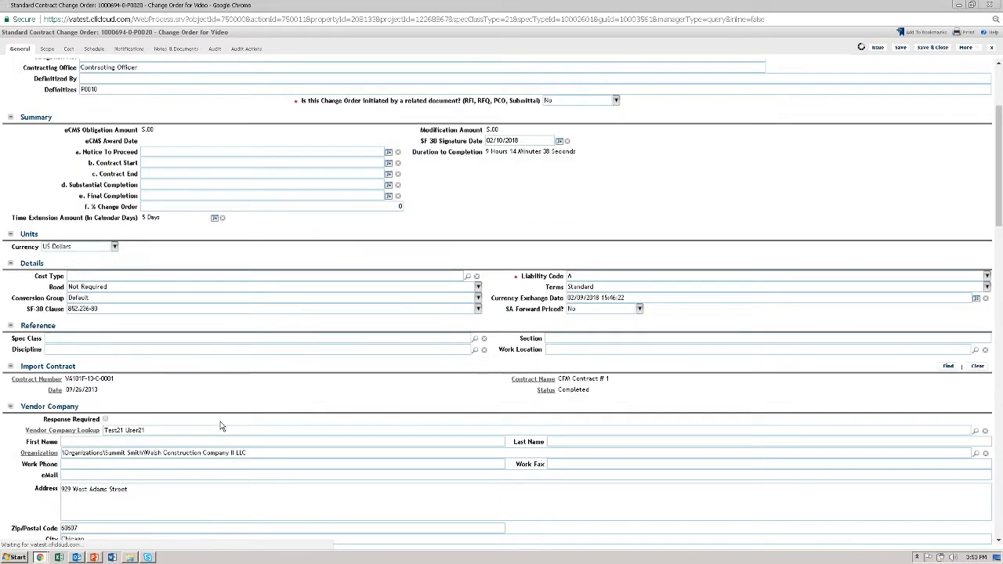
Review the vendor company details brought in with the imported contract and save the change order
{"action": "scroll", "coordinate": [220, 426], "scroll_direction": "down", "scroll_amount": 2}
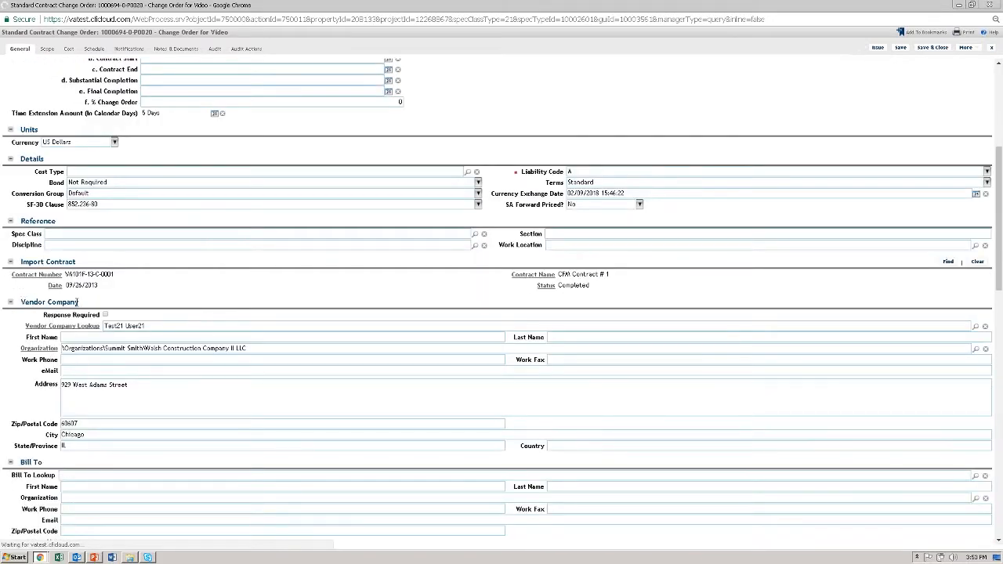
{"action": "scroll", "coordinate": [137, 307], "scroll_direction": "down", "scroll_amount": 1}
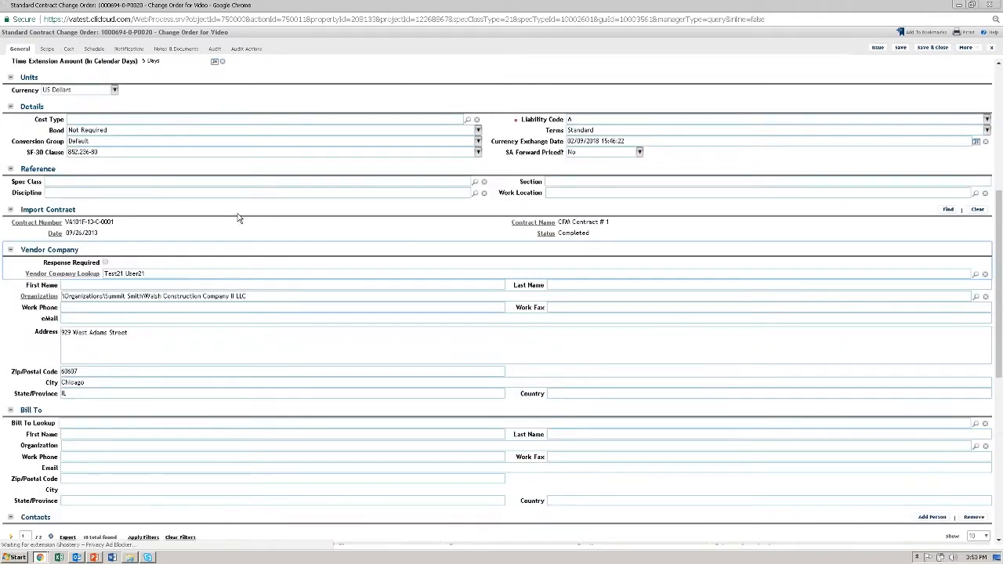
{"action": "left_click", "coordinate": [901, 48]}
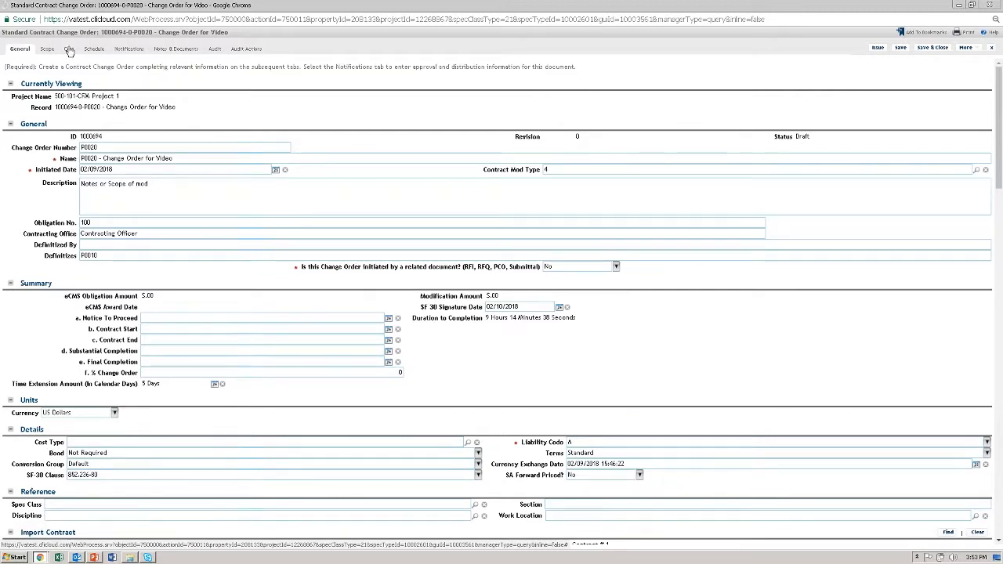
Add a Schedule of Values cost item named "P0020 - 001 - CO Video" with pay item number P0020-001
{"action": "left_click", "coordinate": [69, 50]}
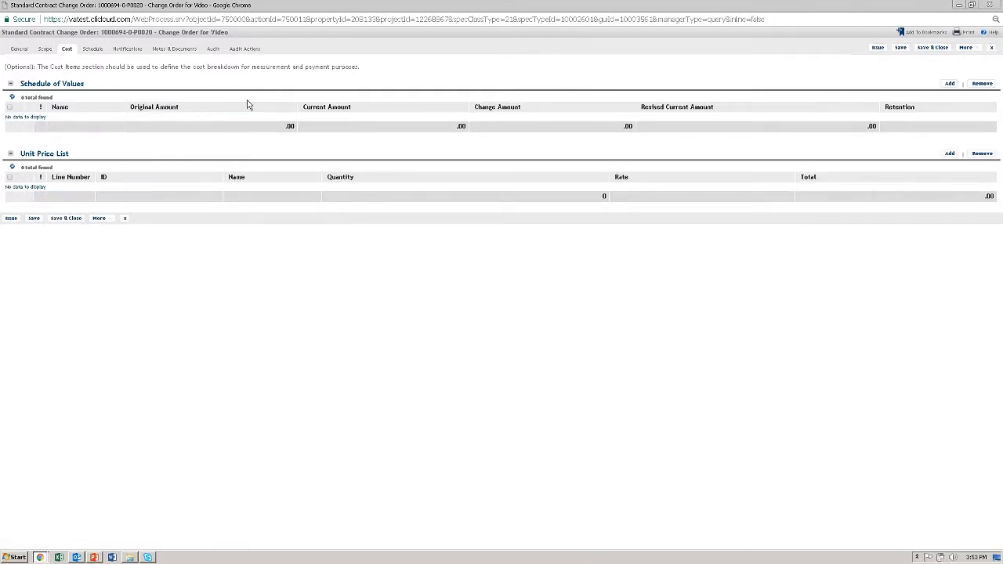
{"action": "left_click", "coordinate": [948, 83]}
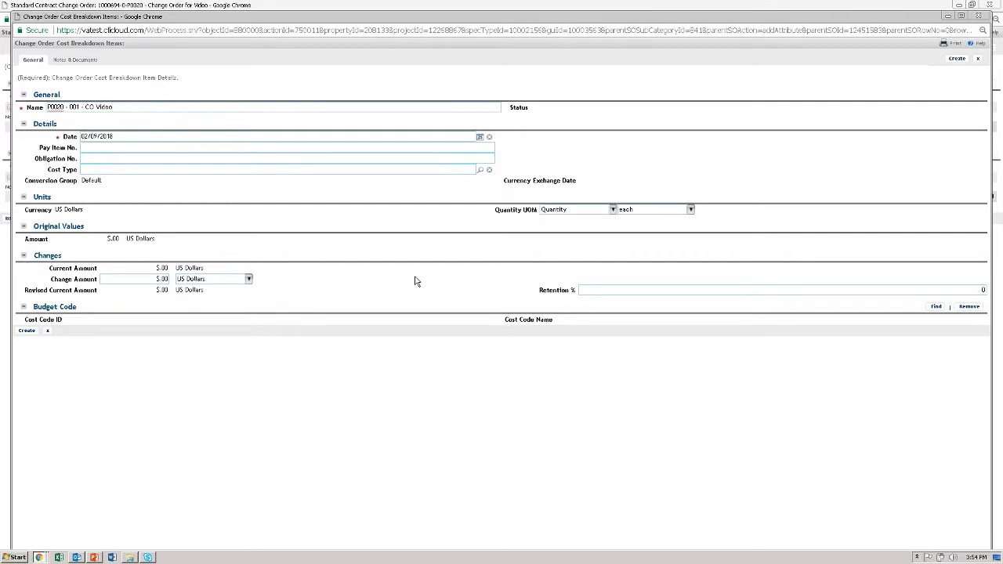
{"action": "left_click_drag", "start_coordinate": [129, 142], "coordinate": [75, 144]}
{"action": "left_click", "coordinate": [105, 148]}
{"action": "type", "text": "P0020-001"}
Set the cost item's change amount to $1,500.00
{"action": "left_click_drag", "start_coordinate": [149, 279], "coordinate": [238, 279]}
{"action": "type", "text": "1"}
{"action": "left_click", "coordinate": [299, 341]}
Assign the Construction Contract cost code ending in CA2500.13 as the cost item's budget code
{"action": "left_click", "coordinate": [937, 306]}
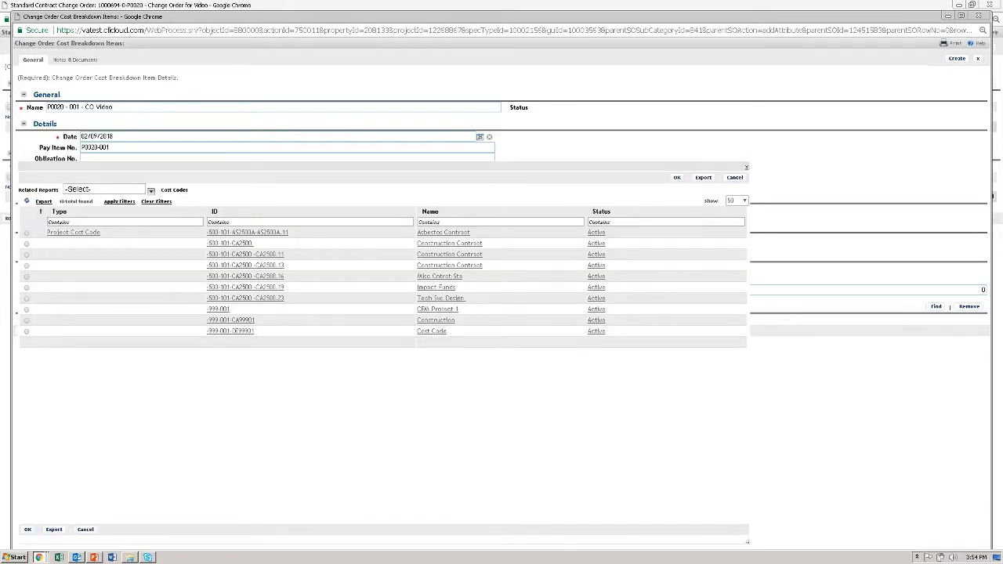
{"action": "left_click", "coordinate": [27, 265]}
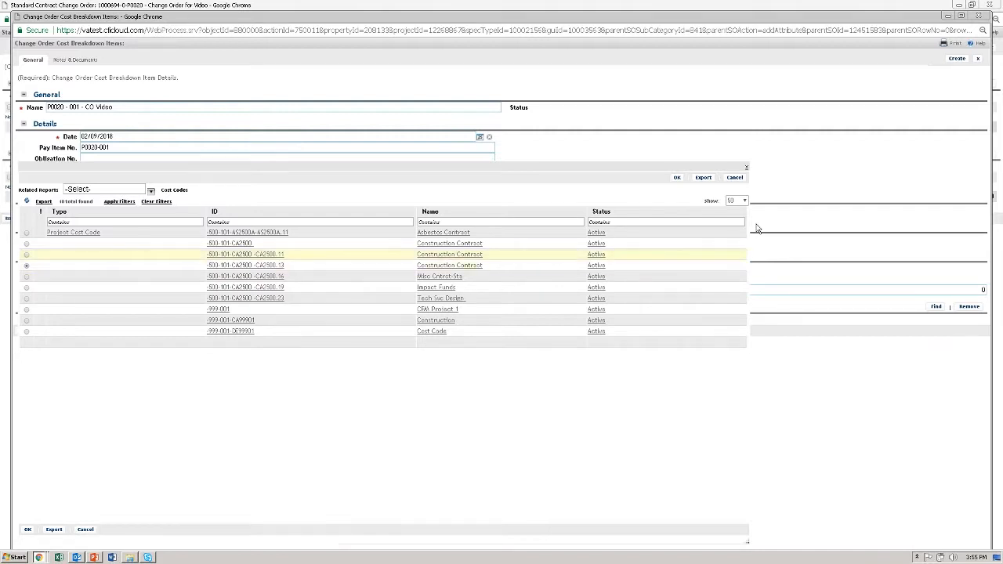
{"action": "left_click", "coordinate": [678, 180]}
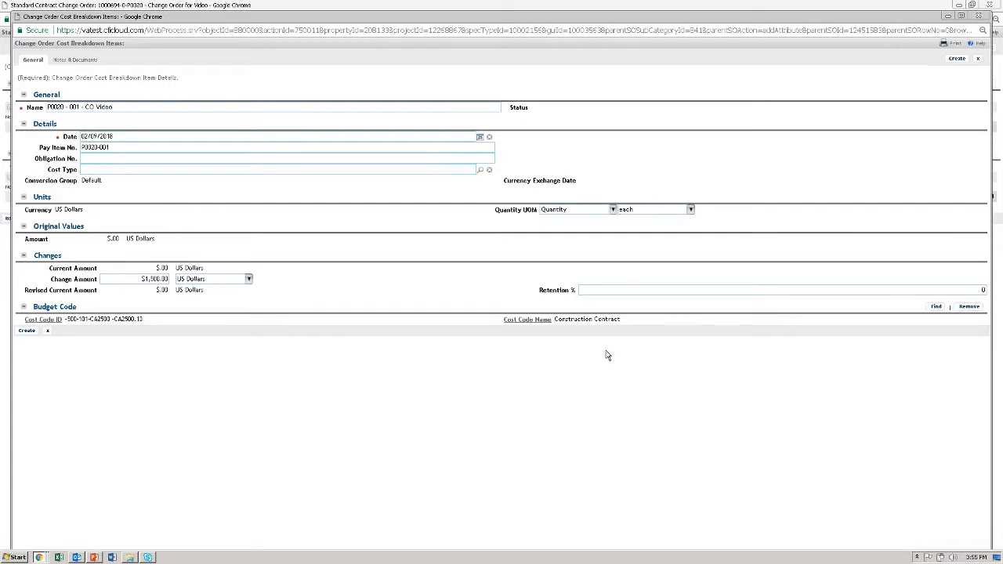
Check the cost item's cost code ID and name, create the item and save the change order
{"action": "left_click_drag", "start_coordinate": [142, 319], "coordinate": [58, 322]}
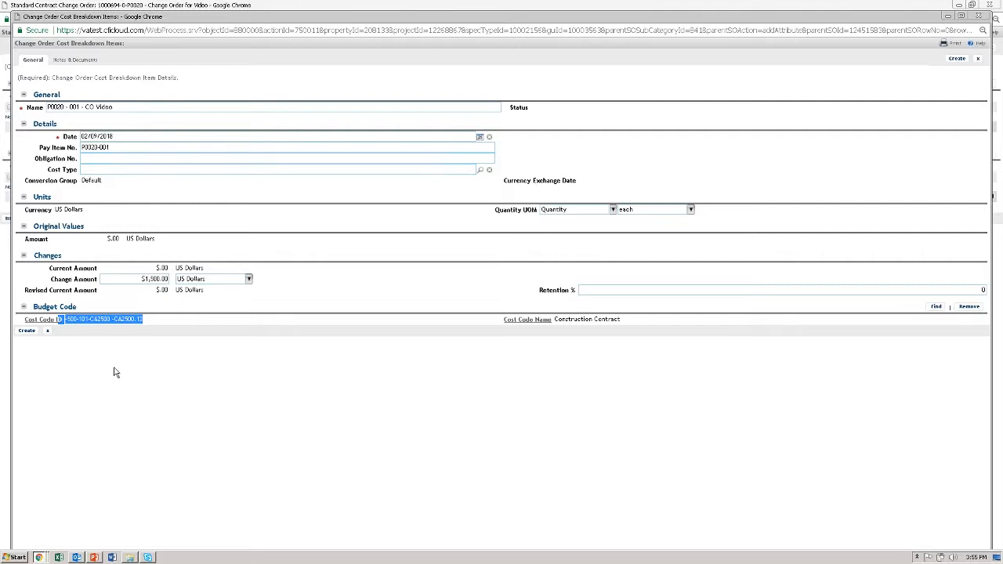
{"action": "left_click", "coordinate": [300, 363]}
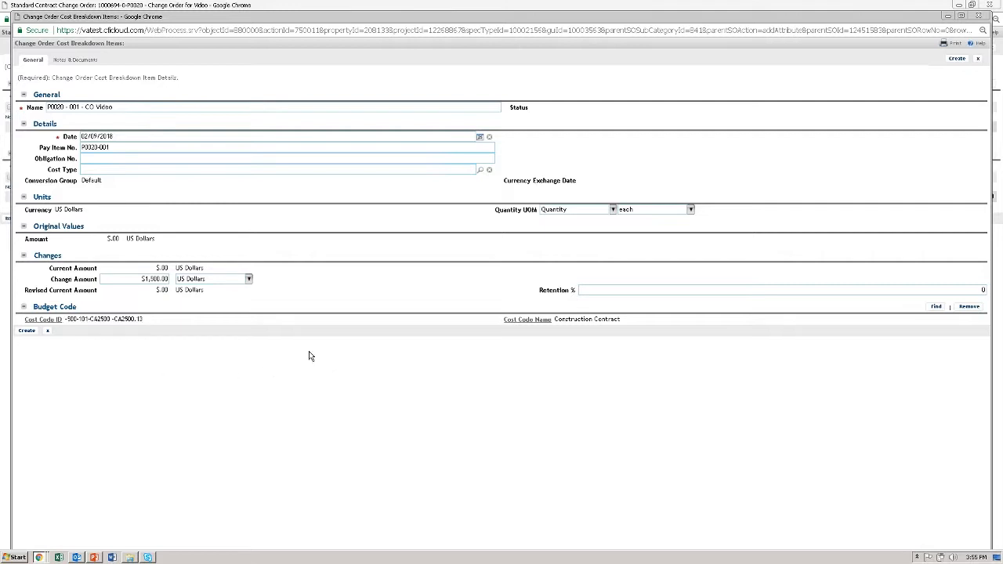
{"action": "left_click_drag", "start_coordinate": [151, 322], "coordinate": [67, 320]}
{"action": "left_click_drag", "start_coordinate": [620, 319], "coordinate": [186, 321]}
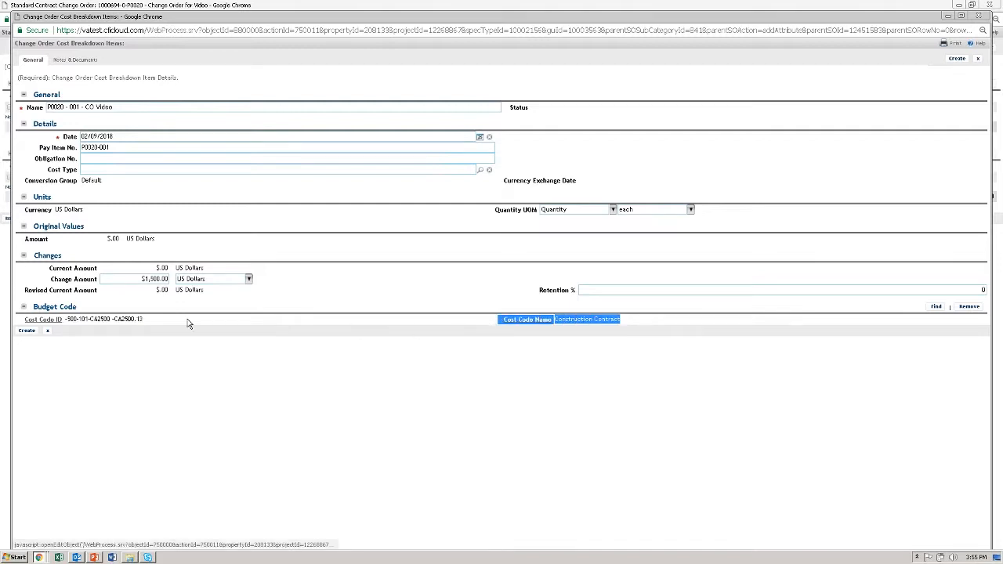
{"action": "left_click", "coordinate": [217, 357]}
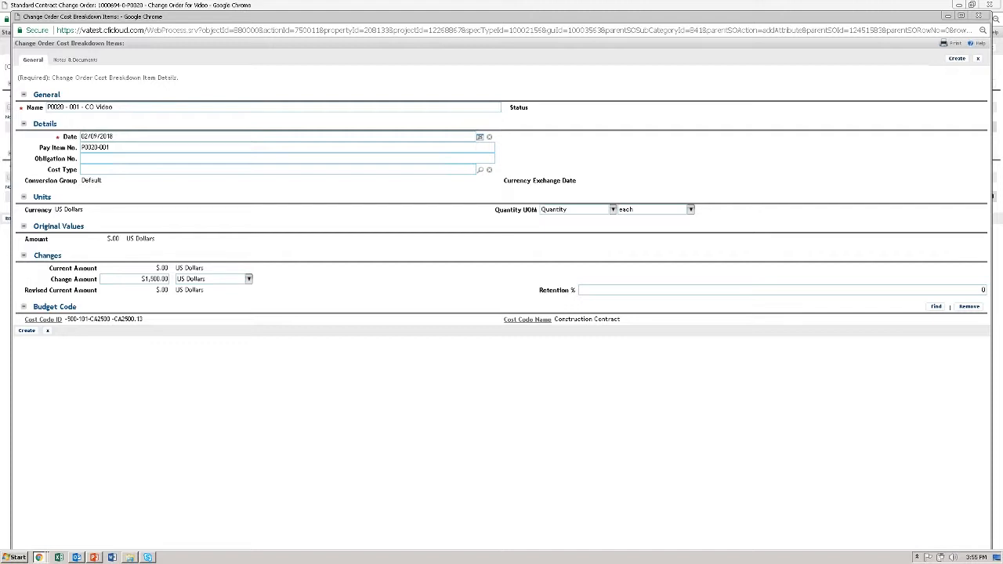
{"action": "left_click", "coordinate": [957, 60]}
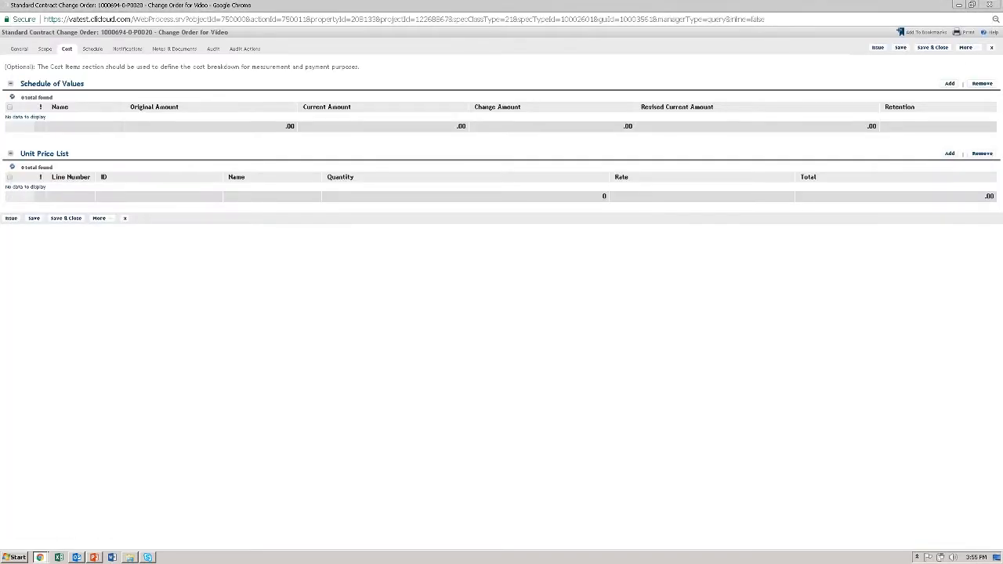
{"action": "left_click", "coordinate": [900, 49]}
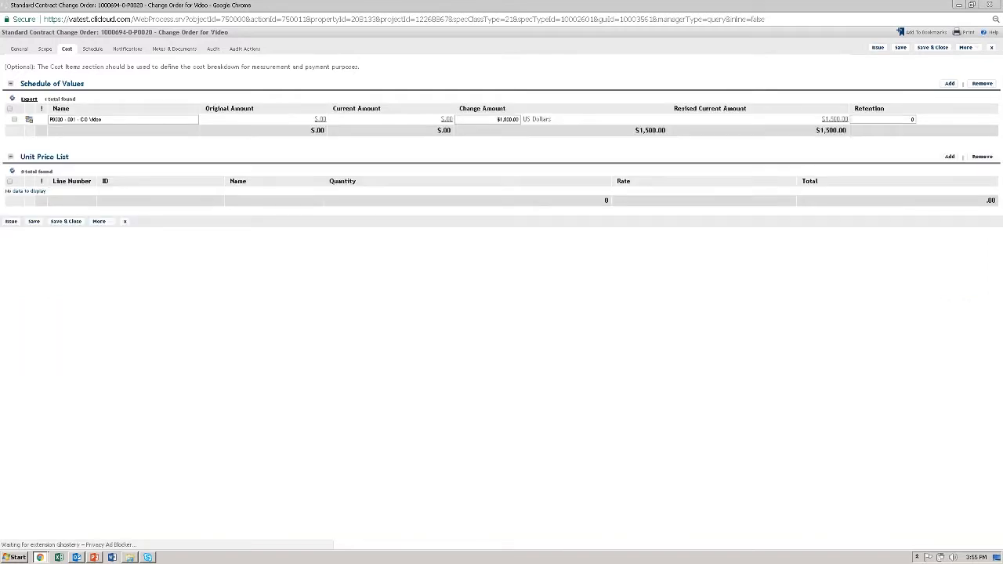
Start a related documents upload and add "info to be uploaded.txt" and "Veterans Affairs Initial TRIRIGA Access Guide.pdf" from the VA folder
{"action": "left_click", "coordinate": [179, 50]}
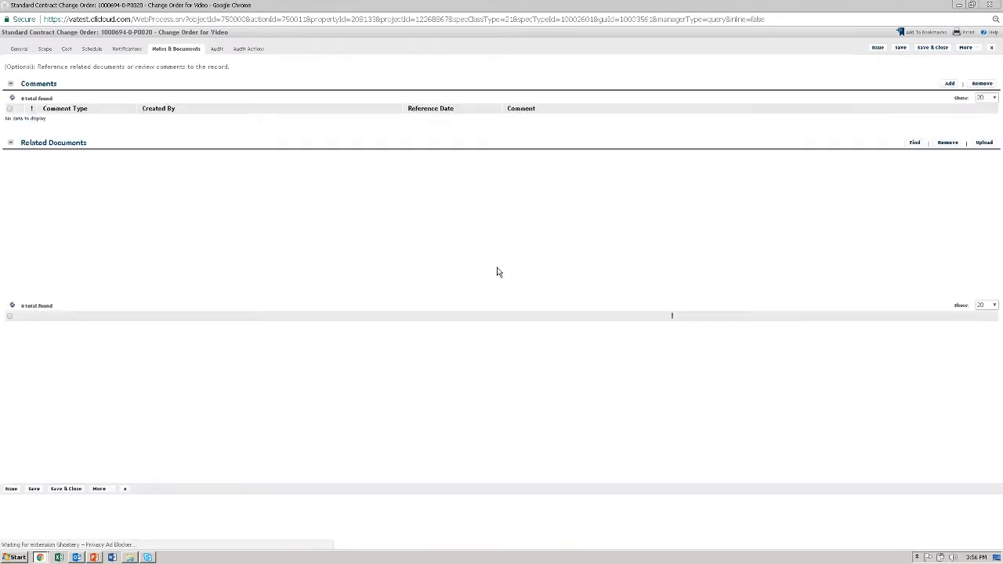
{"action": "left_click", "coordinate": [984, 143]}
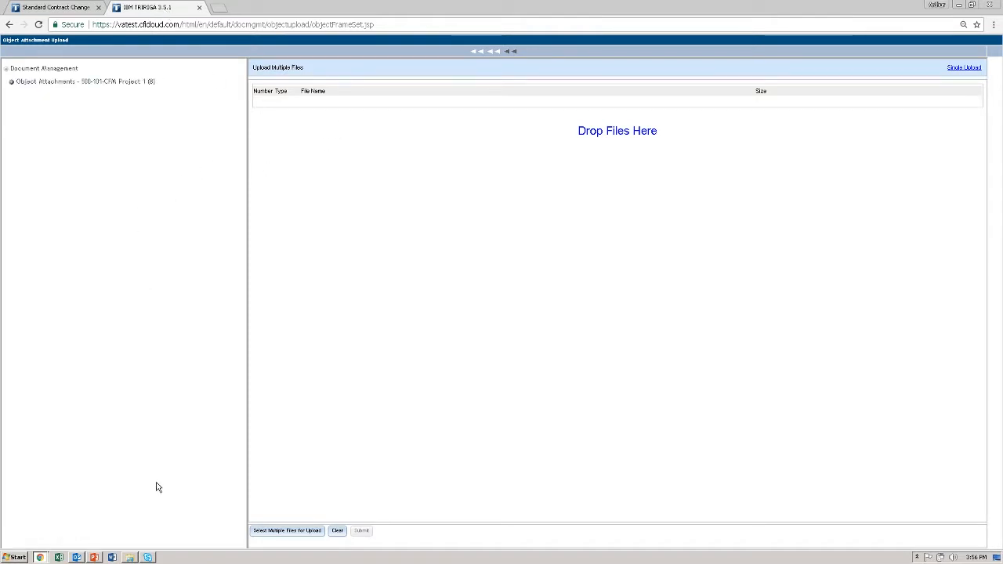
{"action": "left_click", "coordinate": [129, 557]}
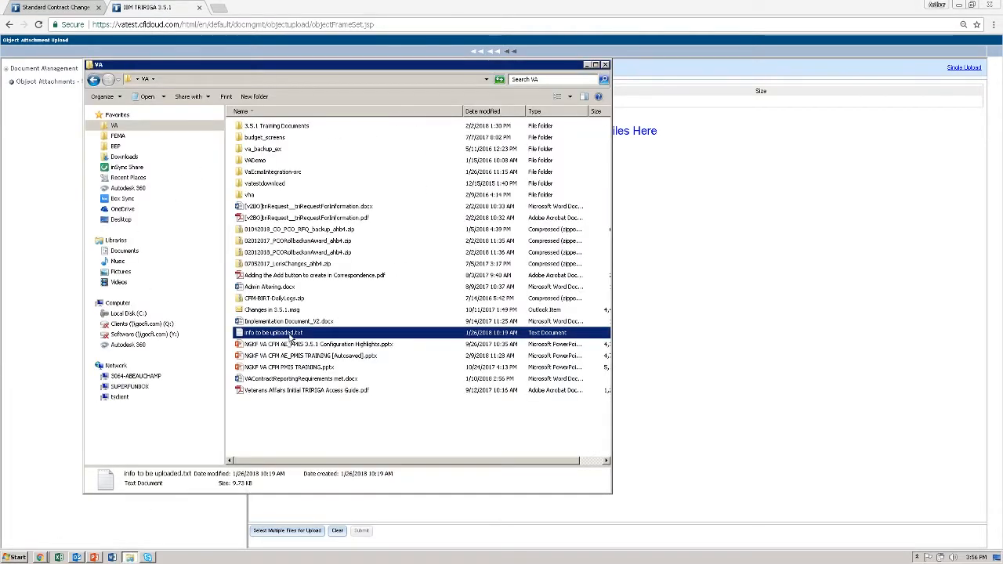
{"action": "left_click", "coordinate": [270, 356]}
{"action": "left_click", "coordinate": [297, 335]}
{"action": "left_click", "coordinate": [298, 389], "text": "ctrl"}
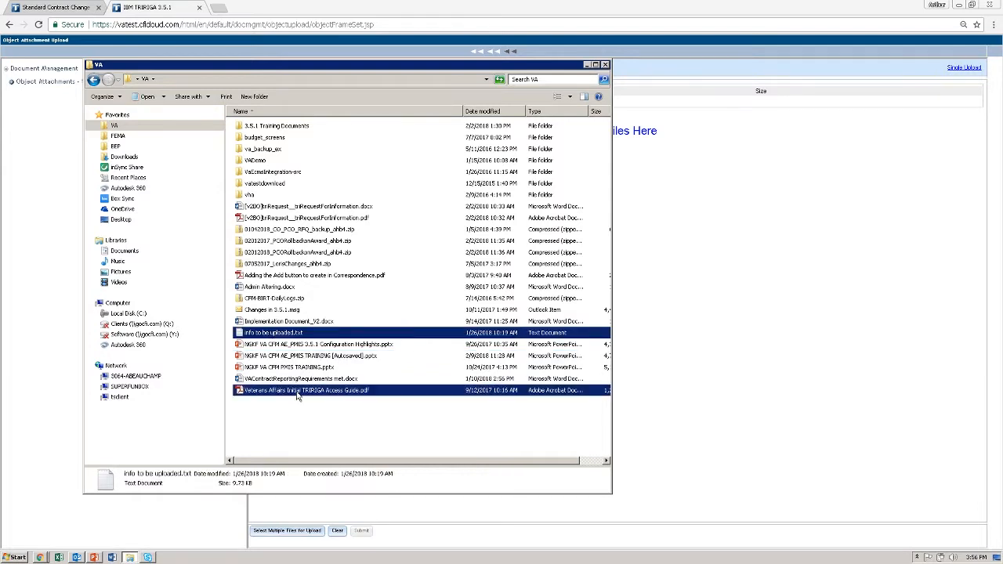
{"action": "key", "text": "Return"}
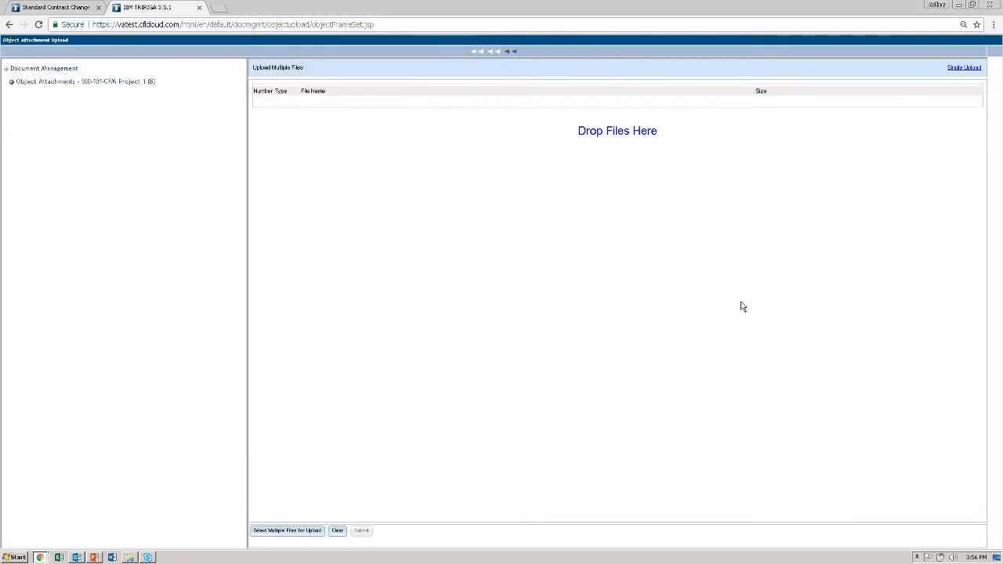
Submit the two queued files for upload and return to the change order window
{"action": "left_click_drag", "start_coordinate": [426, 106], "coordinate": [280, 99]}
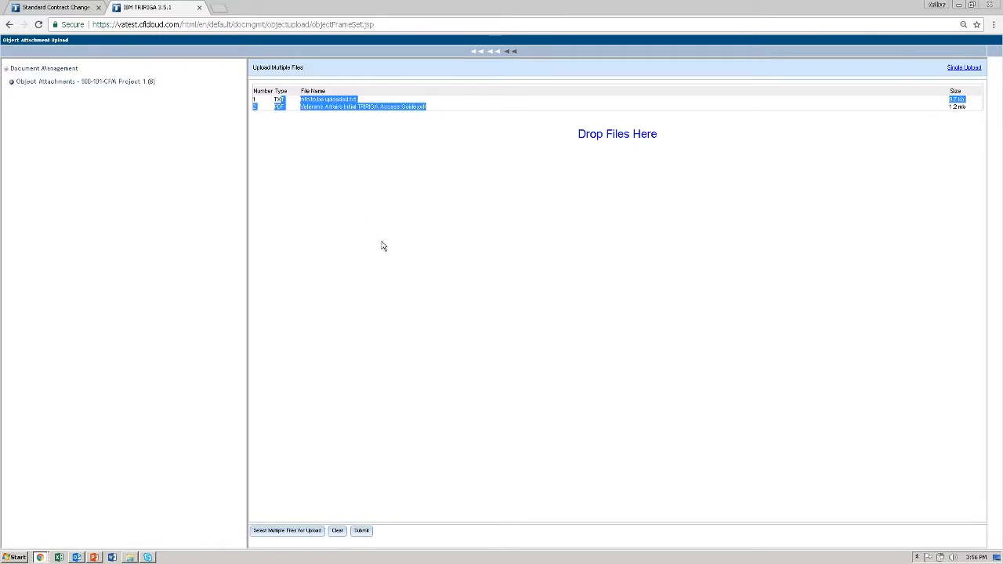
{"action": "left_click", "coordinate": [382, 246]}
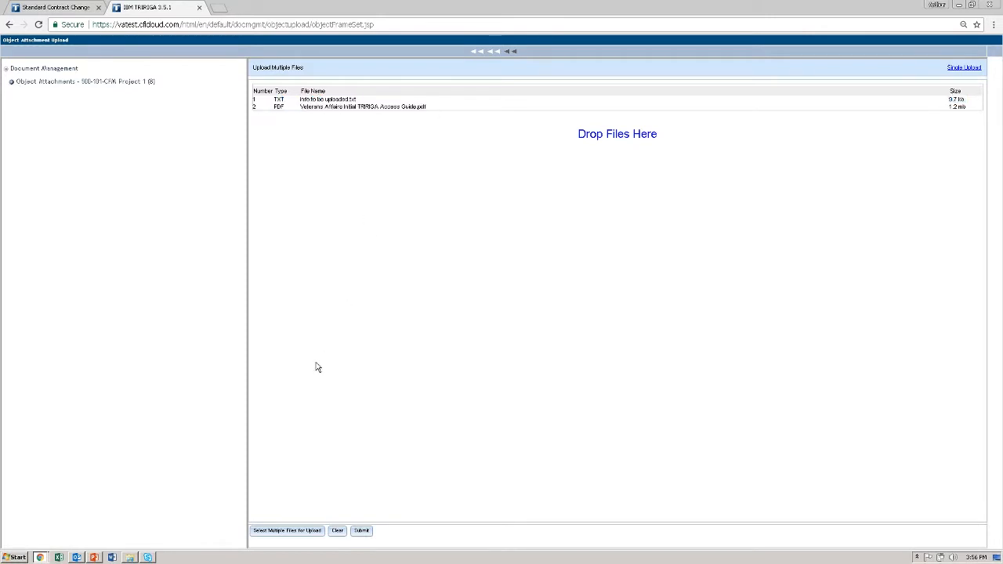
{"action": "left_click", "coordinate": [360, 531]}
{"action": "left_click", "coordinate": [361, 530]}
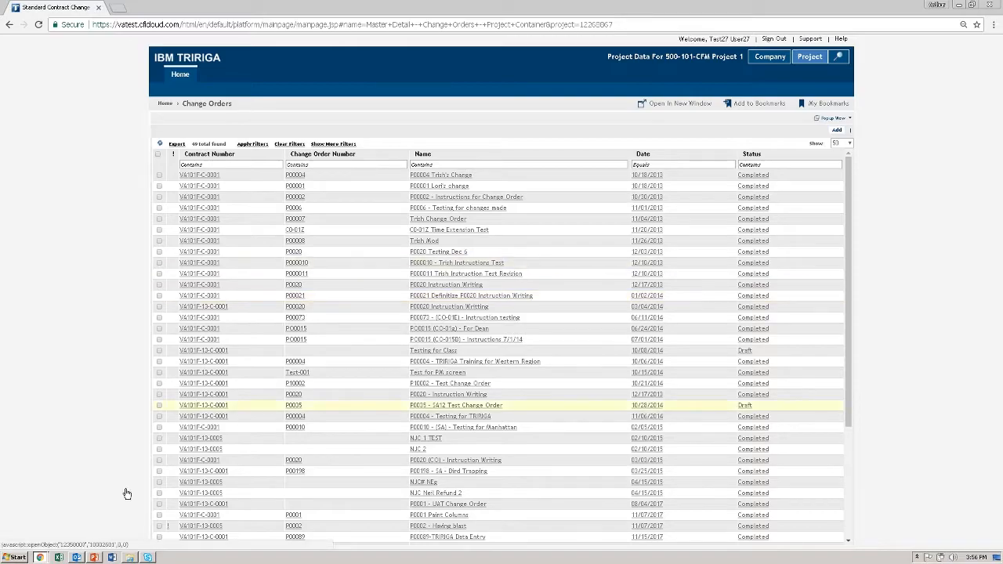
{"action": "left_click", "coordinate": [41, 556]}
{"action": "left_click", "coordinate": [47, 540]}
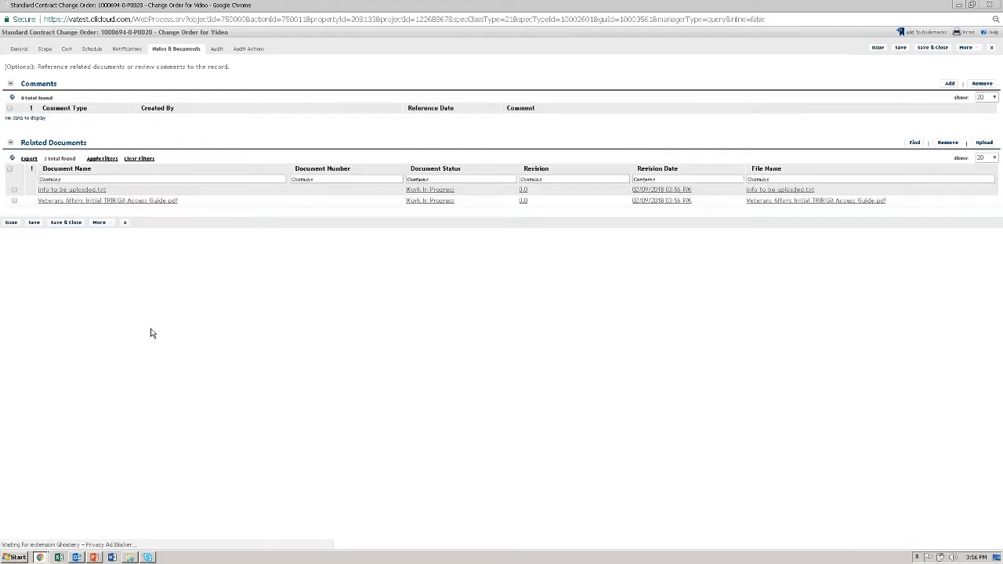
Check the uploaded files under Related Documents and save the change order
{"action": "left_click_drag", "start_coordinate": [212, 212], "coordinate": [51, 189]}
{"action": "left_click", "coordinate": [269, 266]}
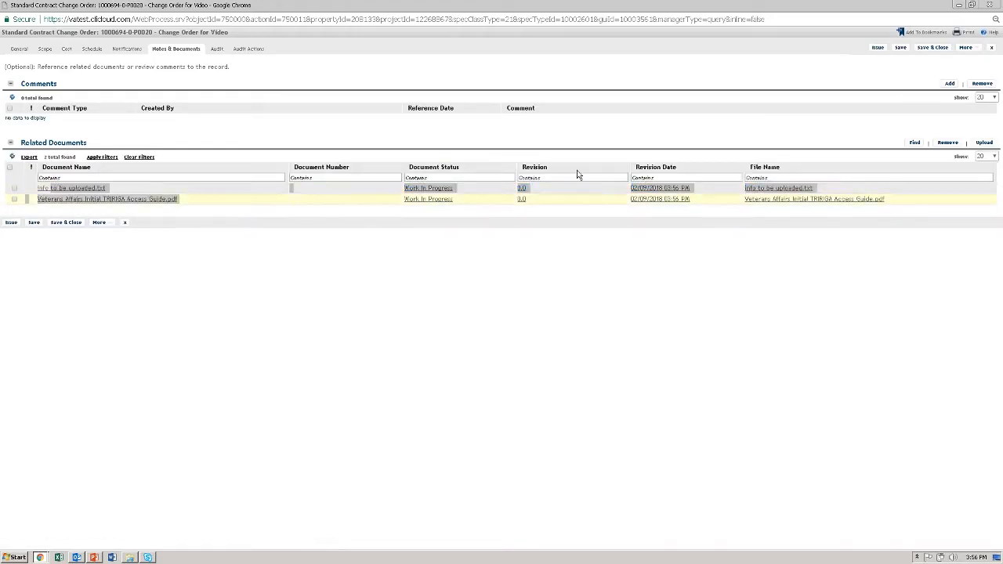
{"action": "left_click", "coordinate": [900, 47]}
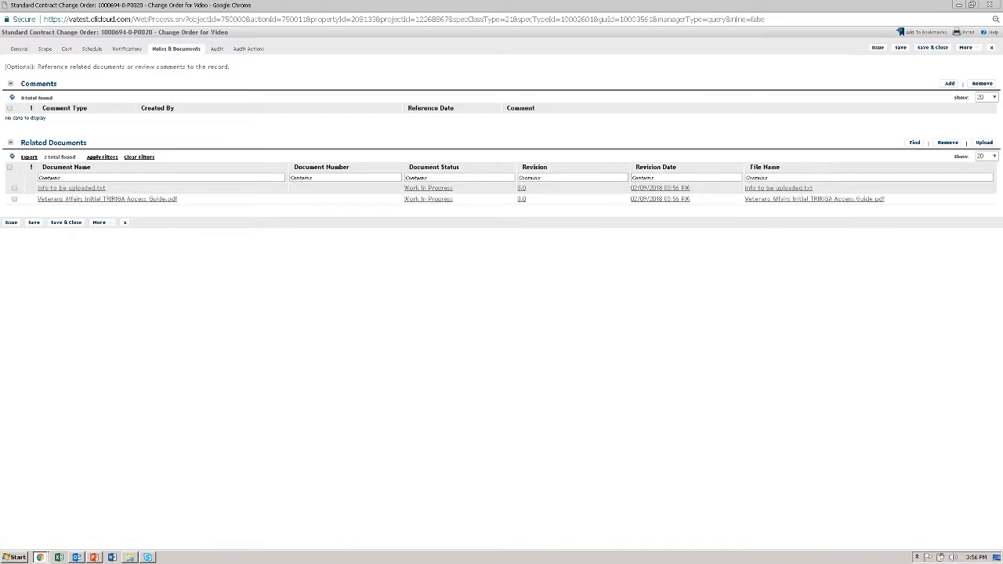
Review the change order's general information and the P0020 - 001 cost item's budget code, closing the item's record
{"action": "left_click", "coordinate": [24, 52]}
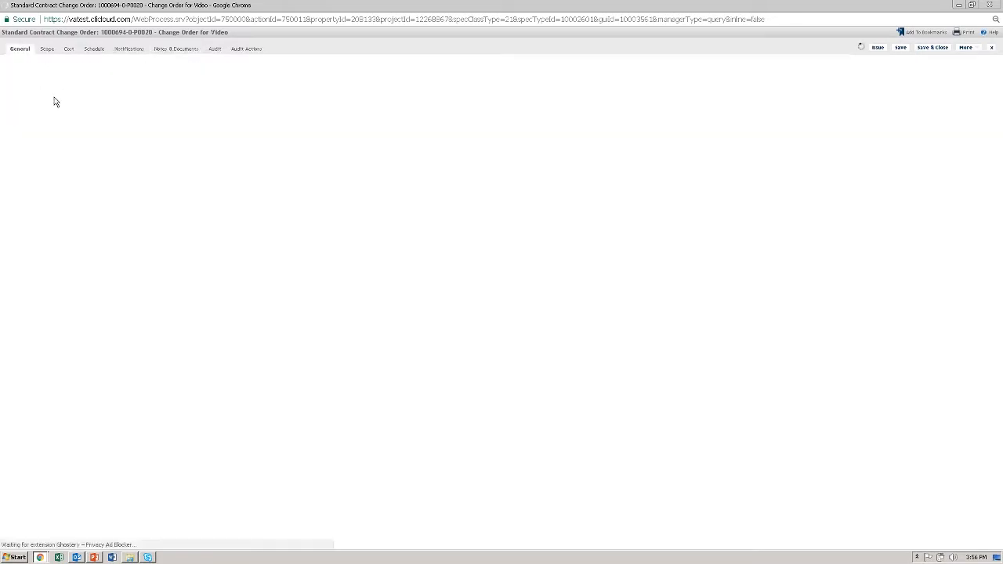
{"action": "left_click", "coordinate": [69, 49]}
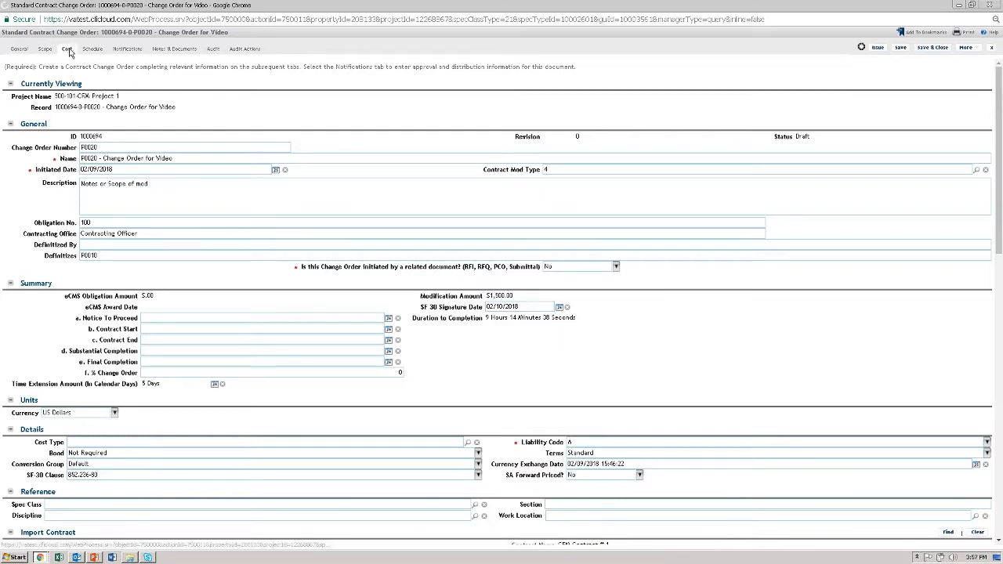
{"action": "left_click", "coordinate": [68, 49]}
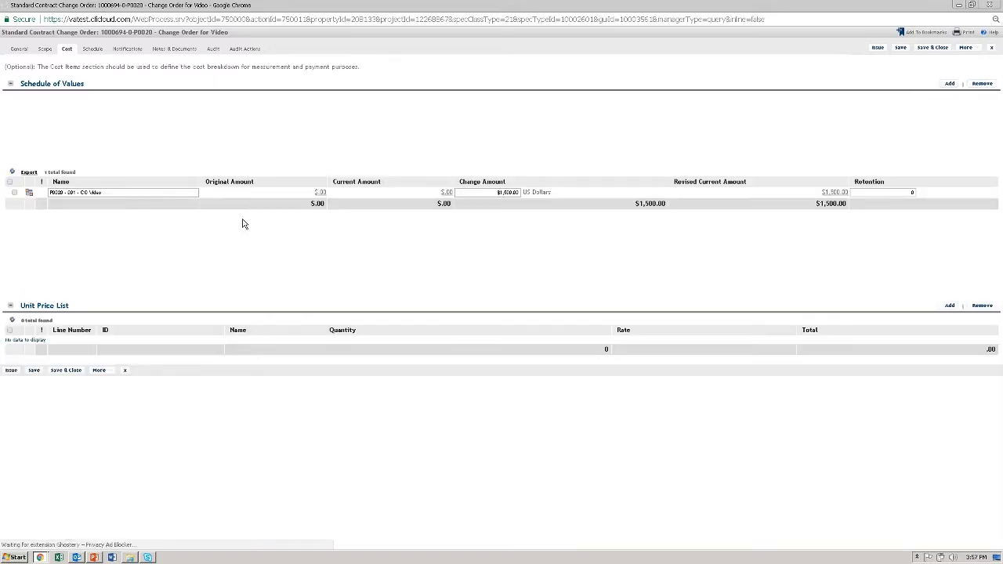
{"action": "left_click", "coordinate": [28, 119]}
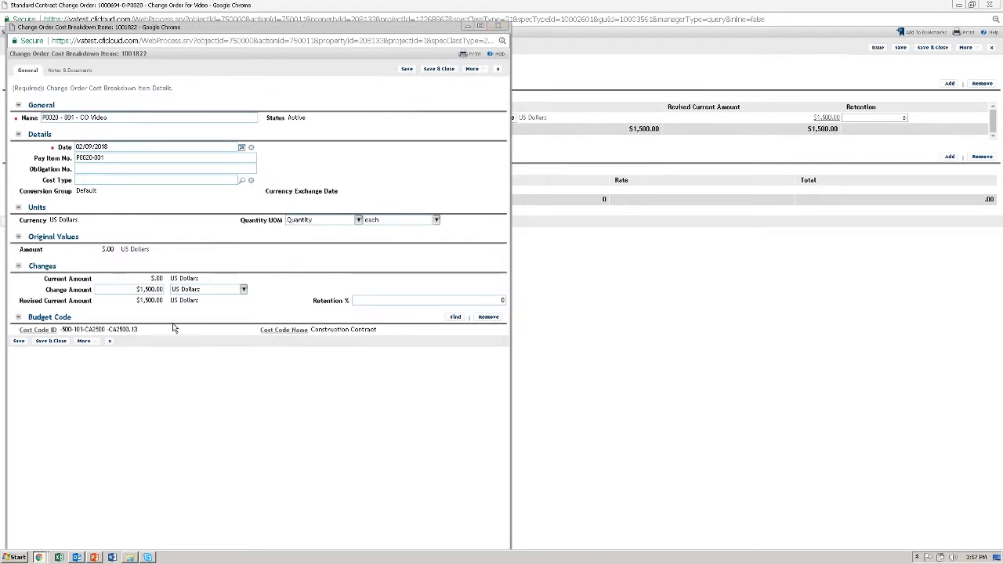
{"action": "left_click_drag", "start_coordinate": [168, 330], "coordinate": [95, 317]}
{"action": "left_click", "coordinate": [95, 317]}
{"action": "left_click", "coordinate": [445, 74]}
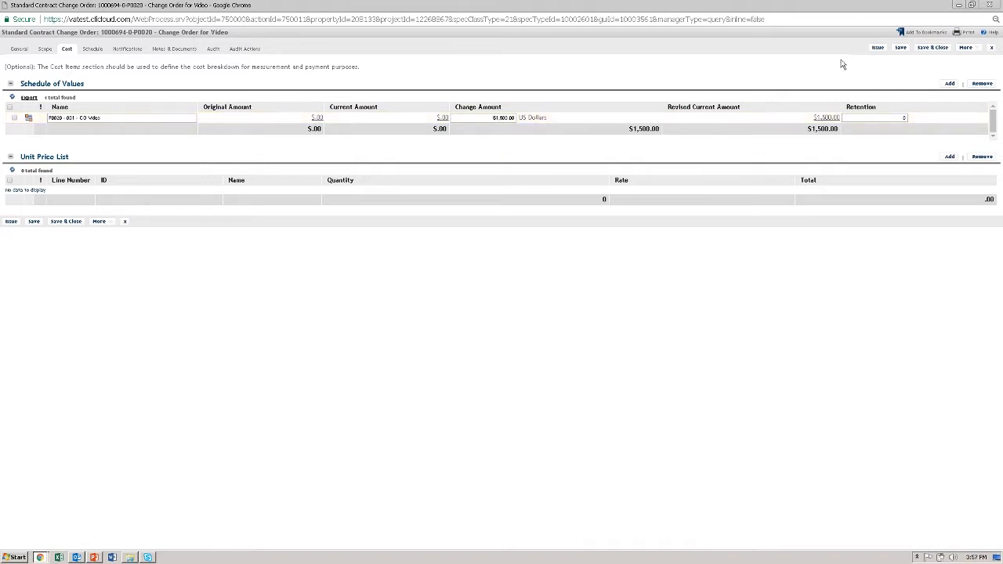
Issue the change order and sort the Change Orders list by date, newest first
{"action": "left_click", "coordinate": [877, 47]}
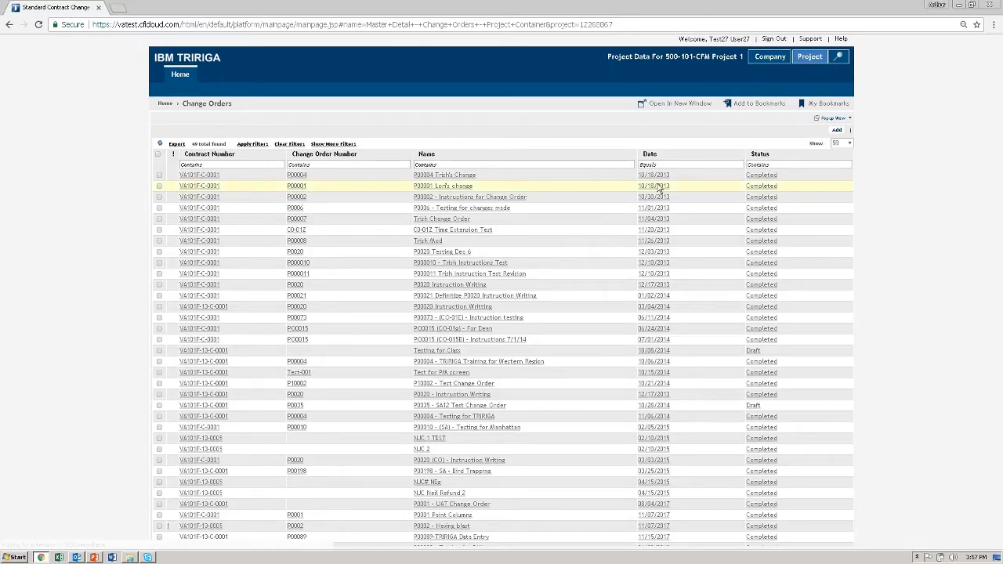
{"action": "left_click", "coordinate": [672, 157]}
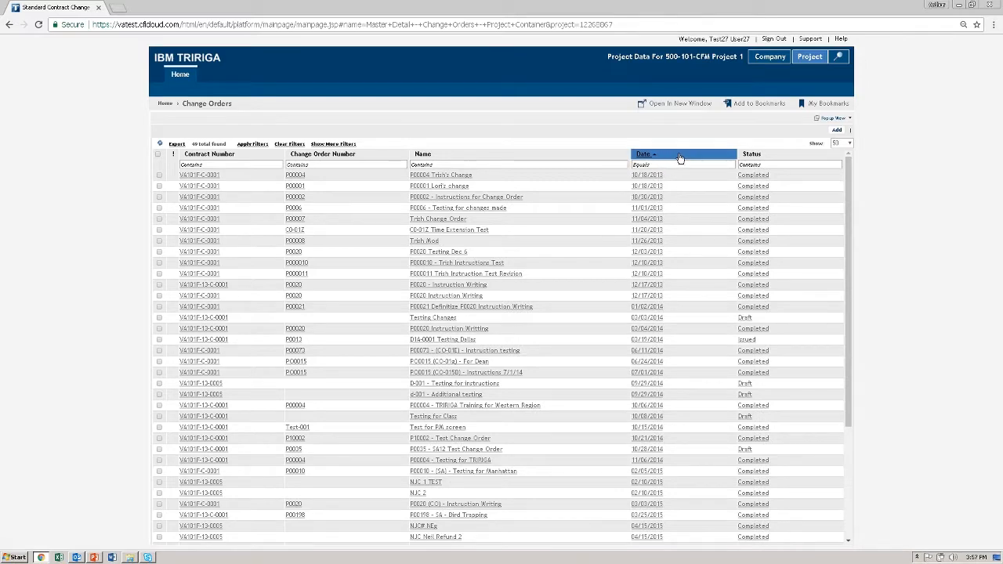
{"action": "left_click", "coordinate": [676, 156]}
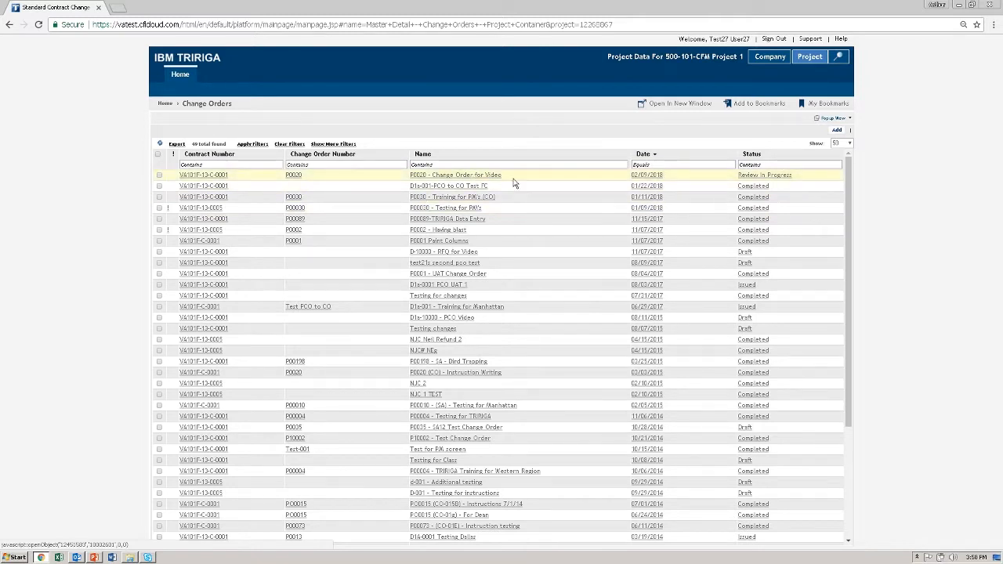
Check the status of "P0020 - Change Order for Video" and refresh the Change Orders list
{"action": "left_click_drag", "start_coordinate": [513, 183], "coordinate": [424, 177]}
{"action": "left_click_drag", "start_coordinate": [796, 176], "coordinate": [735, 181]}
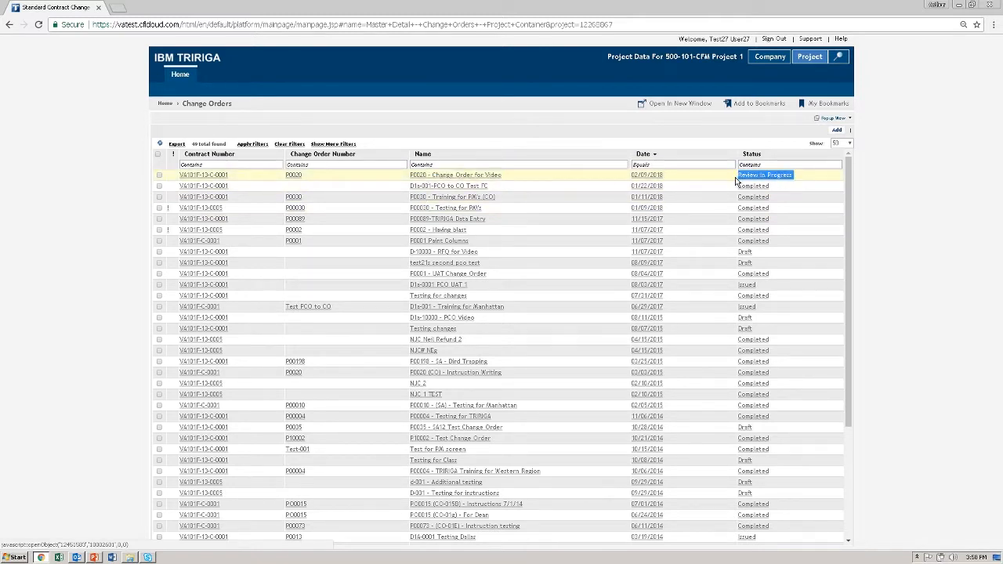
{"action": "left_click", "coordinate": [160, 144]}
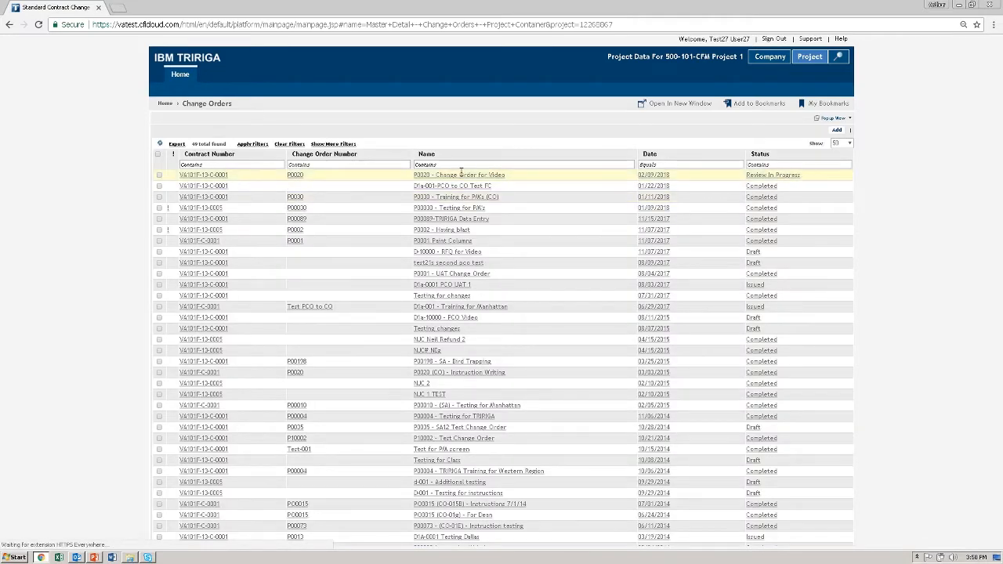
Keep refreshing the Change Orders list and recheck the status of "P0020 - Change Order for Video"
{"action": "left_click", "coordinate": [160, 145]}
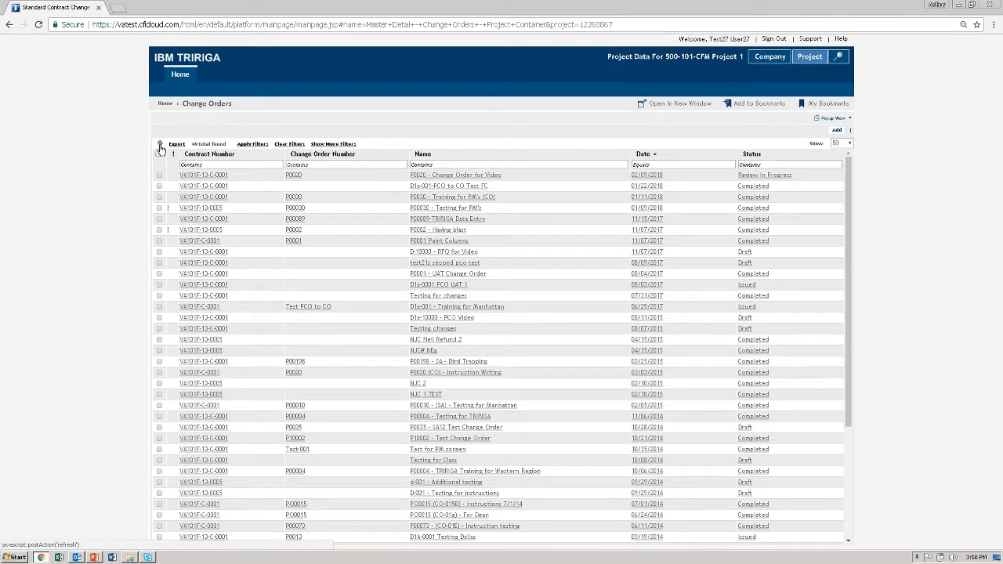
{"action": "left_click", "coordinate": [160, 146]}
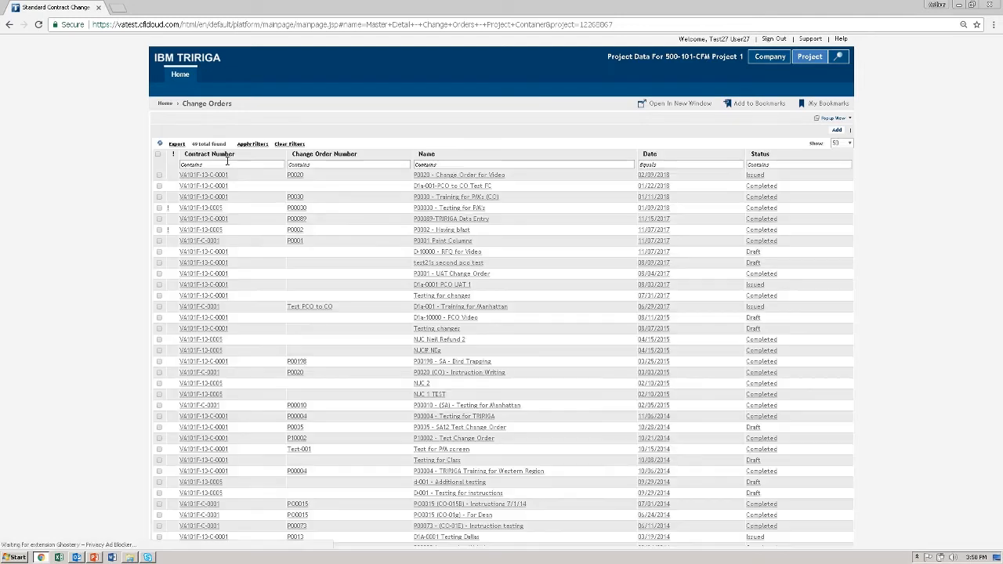
{"action": "left_click_drag", "start_coordinate": [765, 177], "coordinate": [737, 175]}
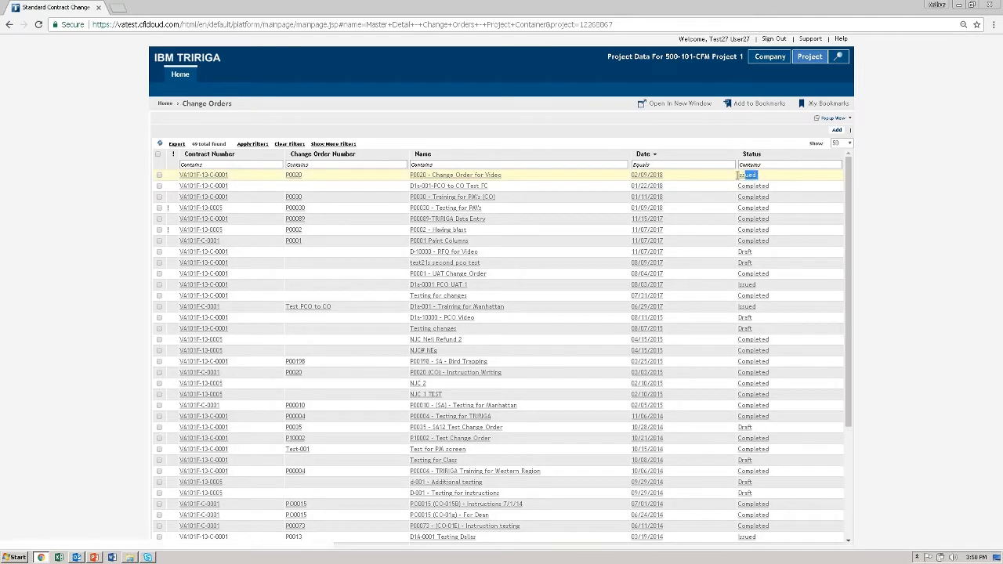
Open the "P0020 - Change Order for Video" record and mark the change order as complete
{"action": "left_click", "coordinate": [489, 176]}
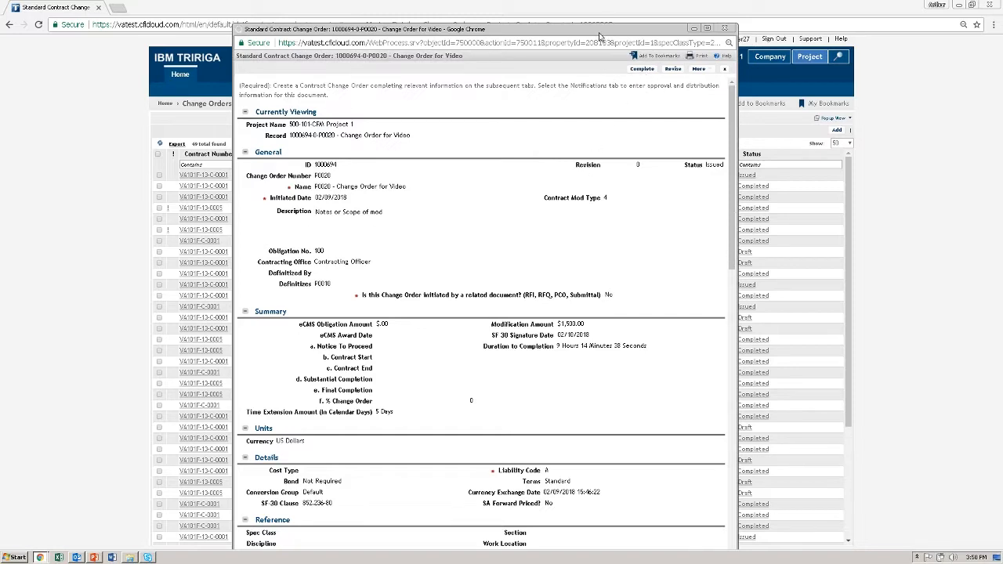
{"action": "left_click_drag", "start_coordinate": [600, 37], "coordinate": [608, 36]}
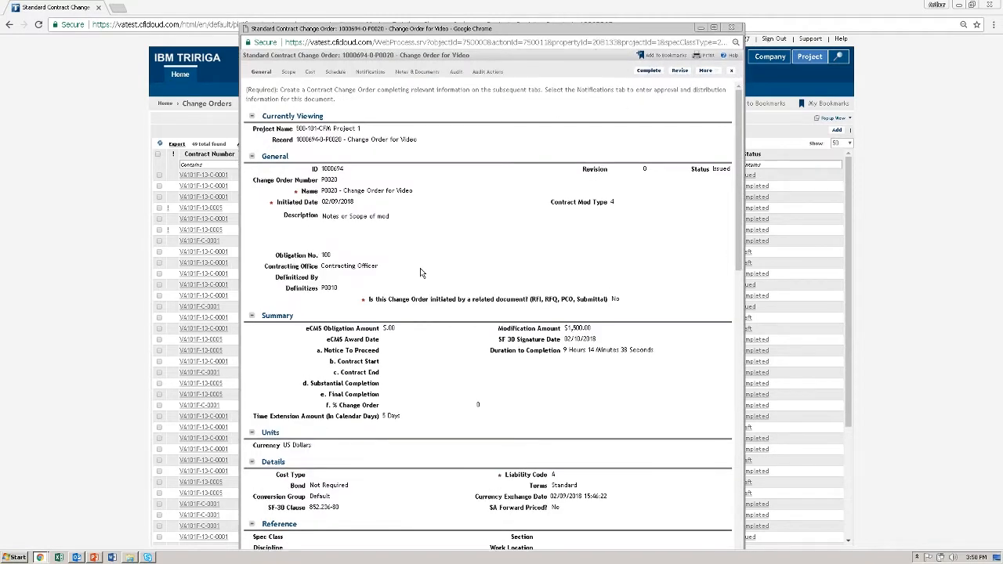
{"action": "left_click", "coordinate": [649, 70]}
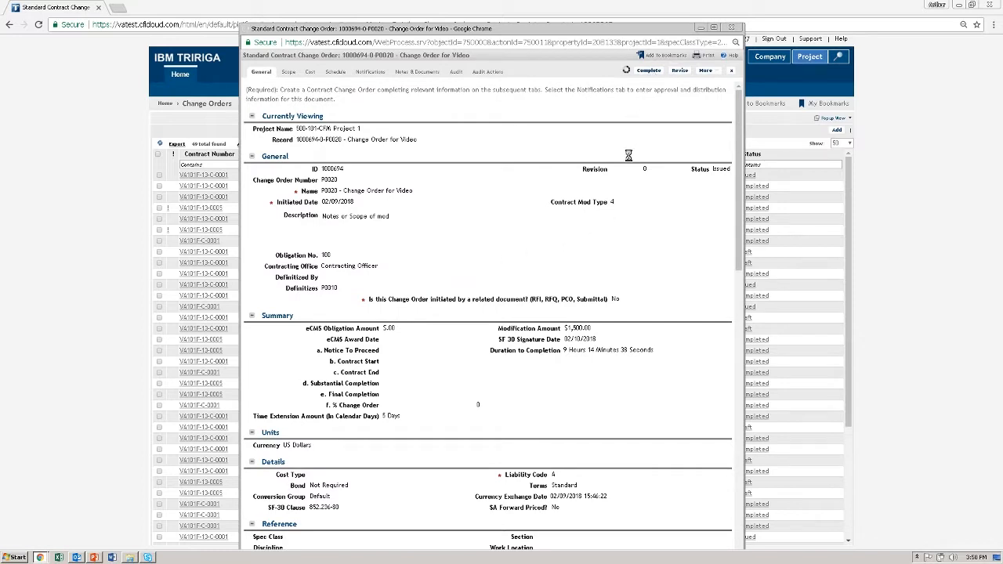